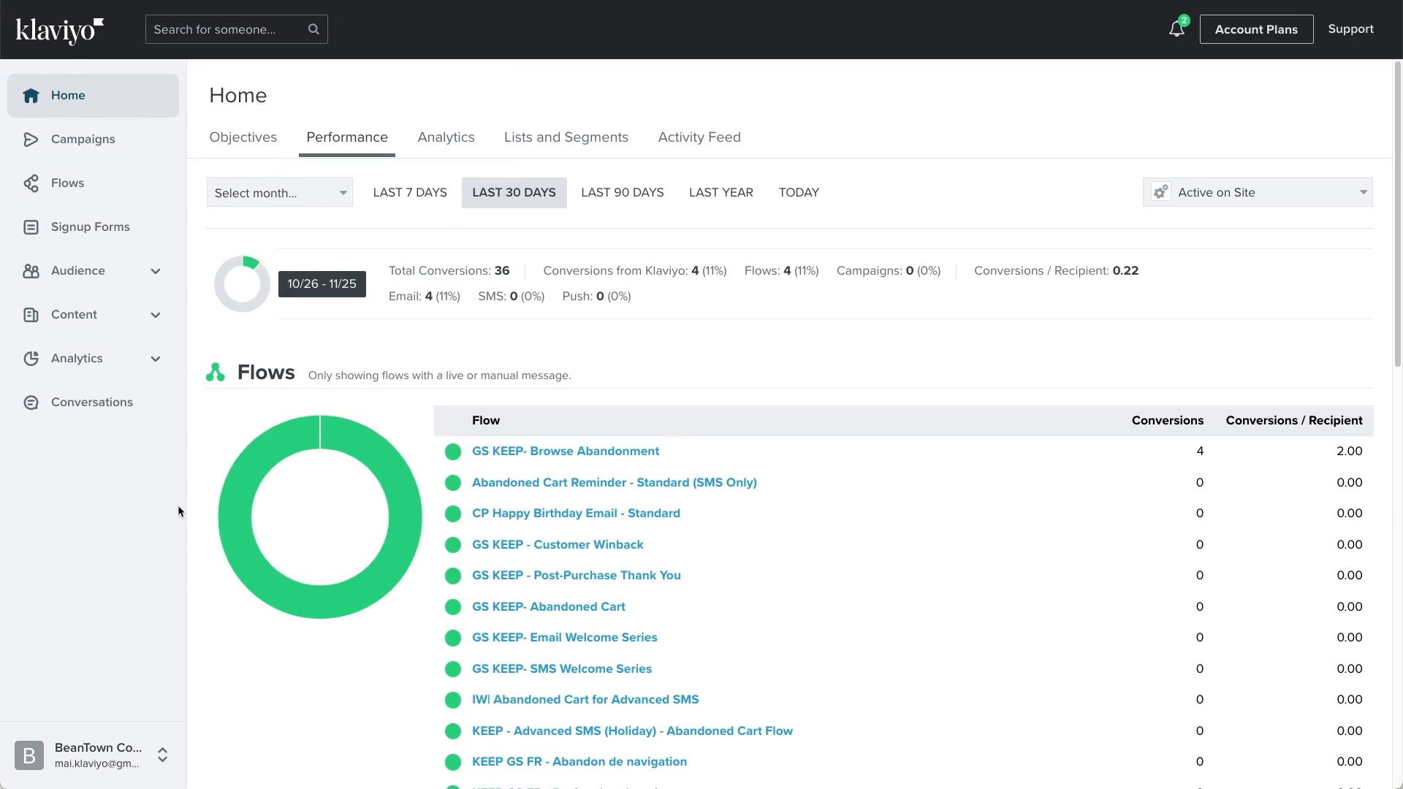
# Step: Open the brand settings in the Images & Brand area of the account's content
pyautogui.click(96, 315)
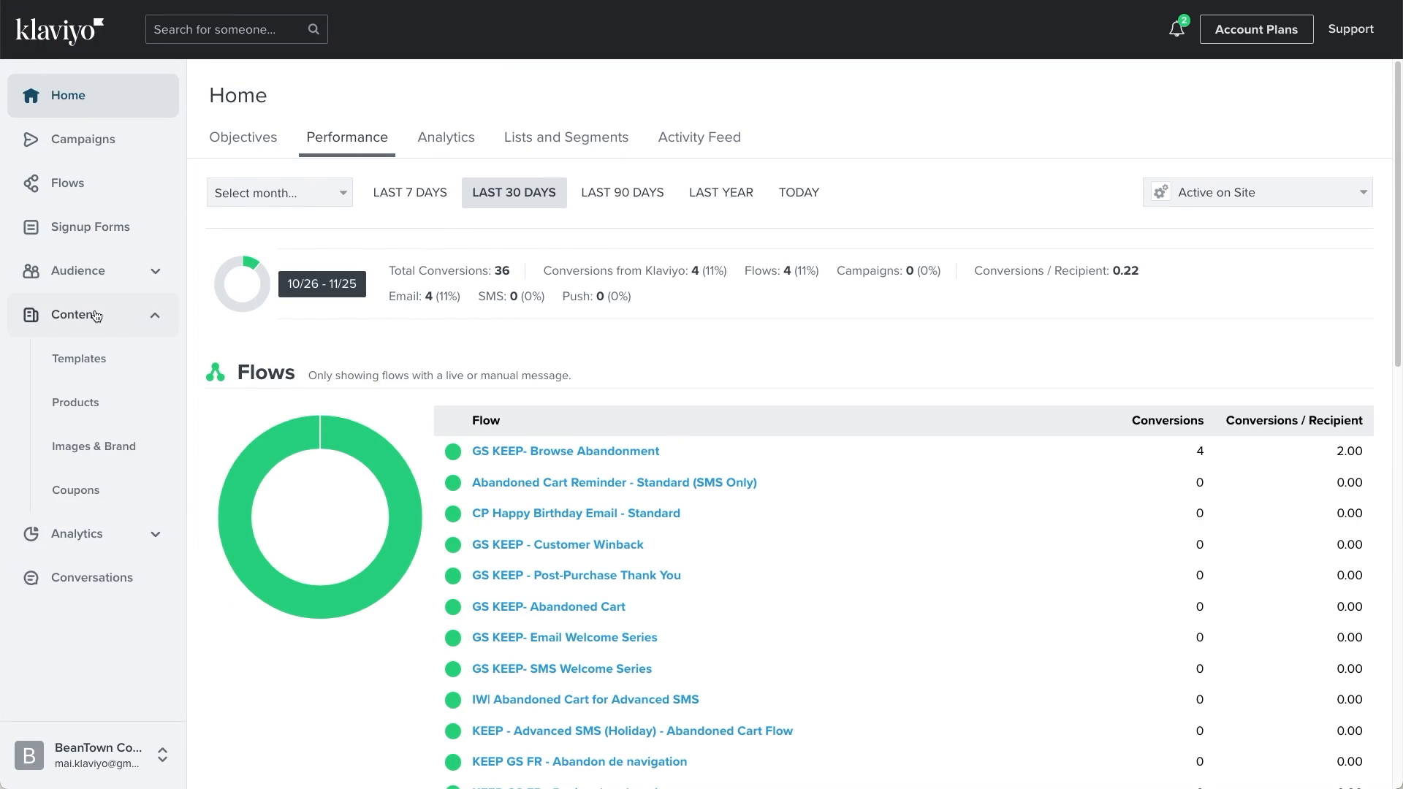
pyautogui.click(104, 467)
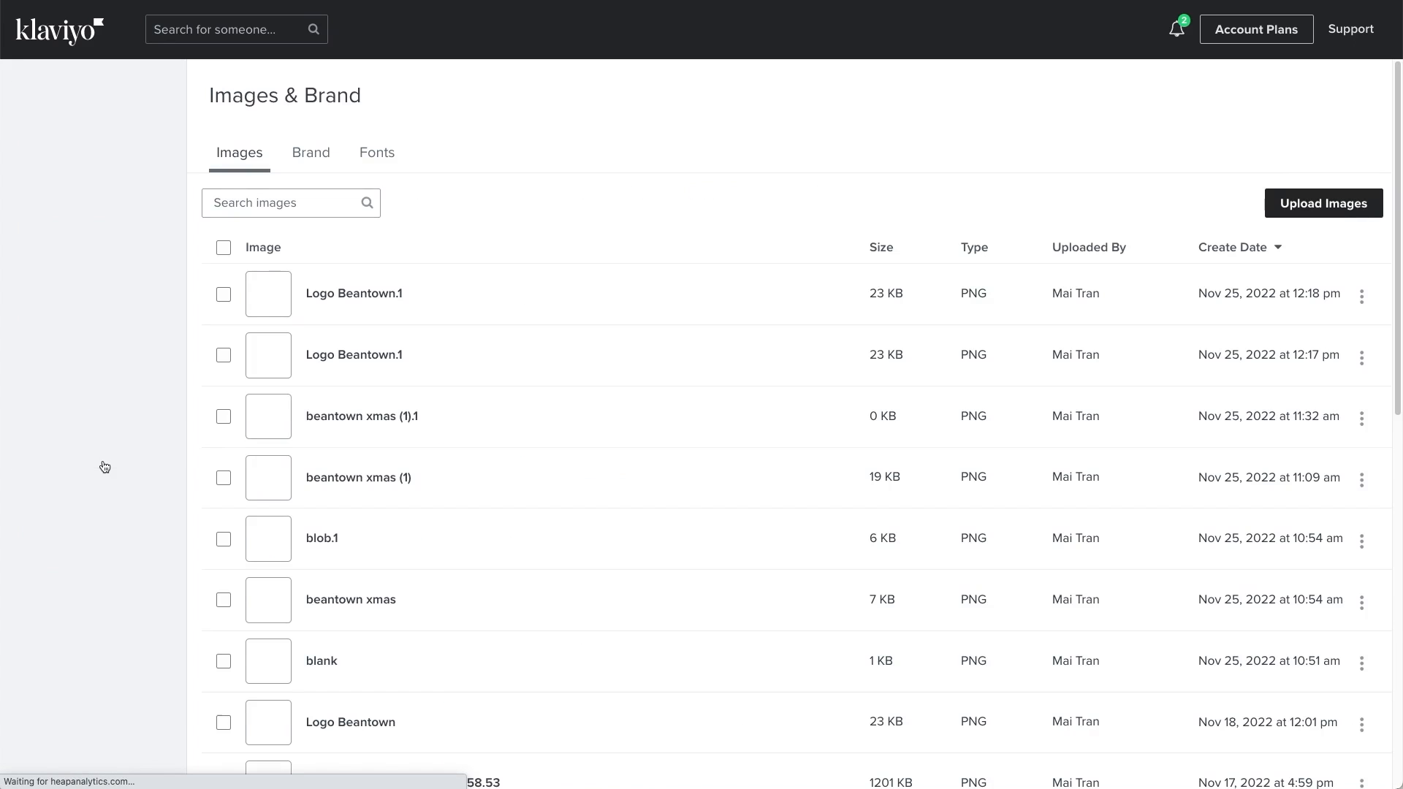
pyautogui.click(310, 157)
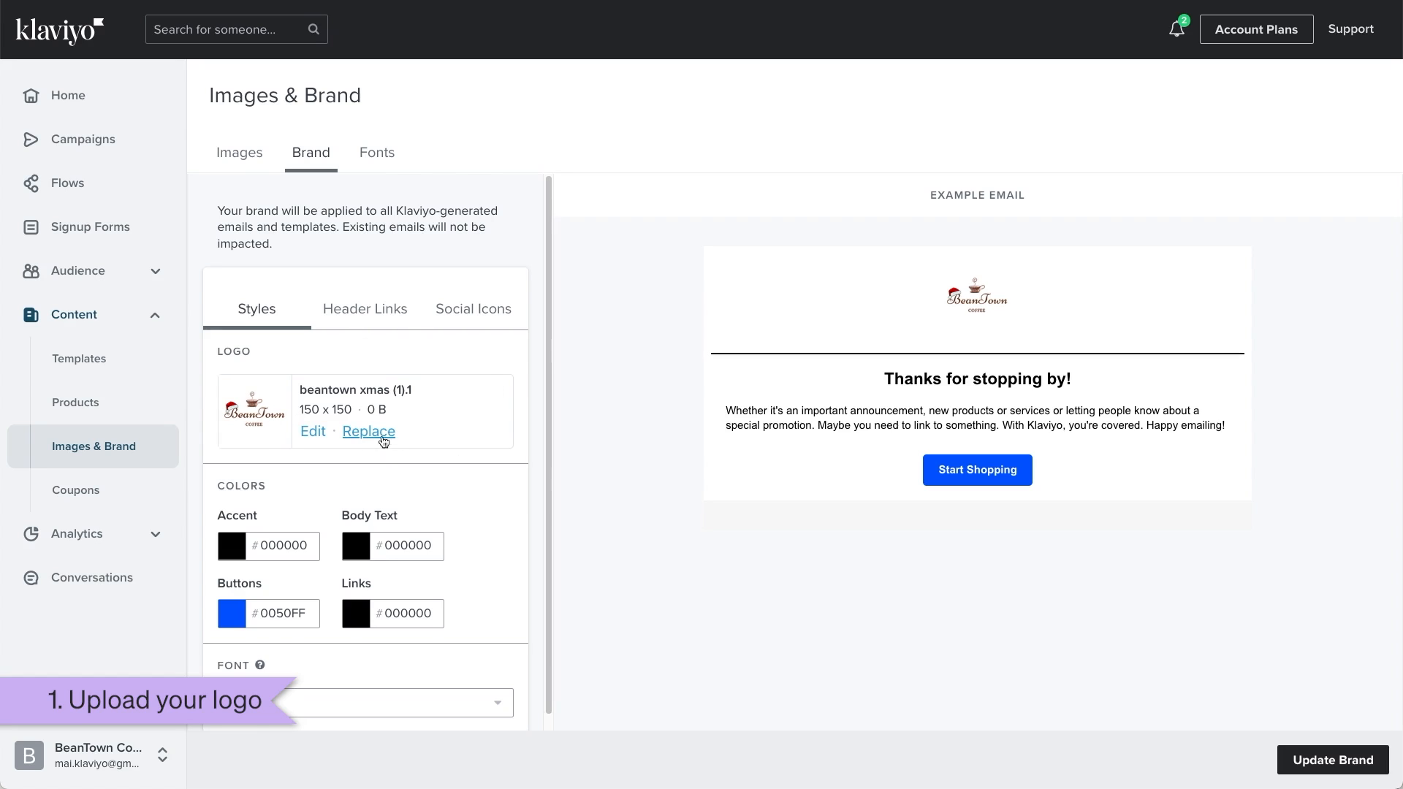
# Step: Replace the brand logo with an uploaded Logo Beantown image, and view it in the image editor without editing it
pyautogui.click(383, 439)
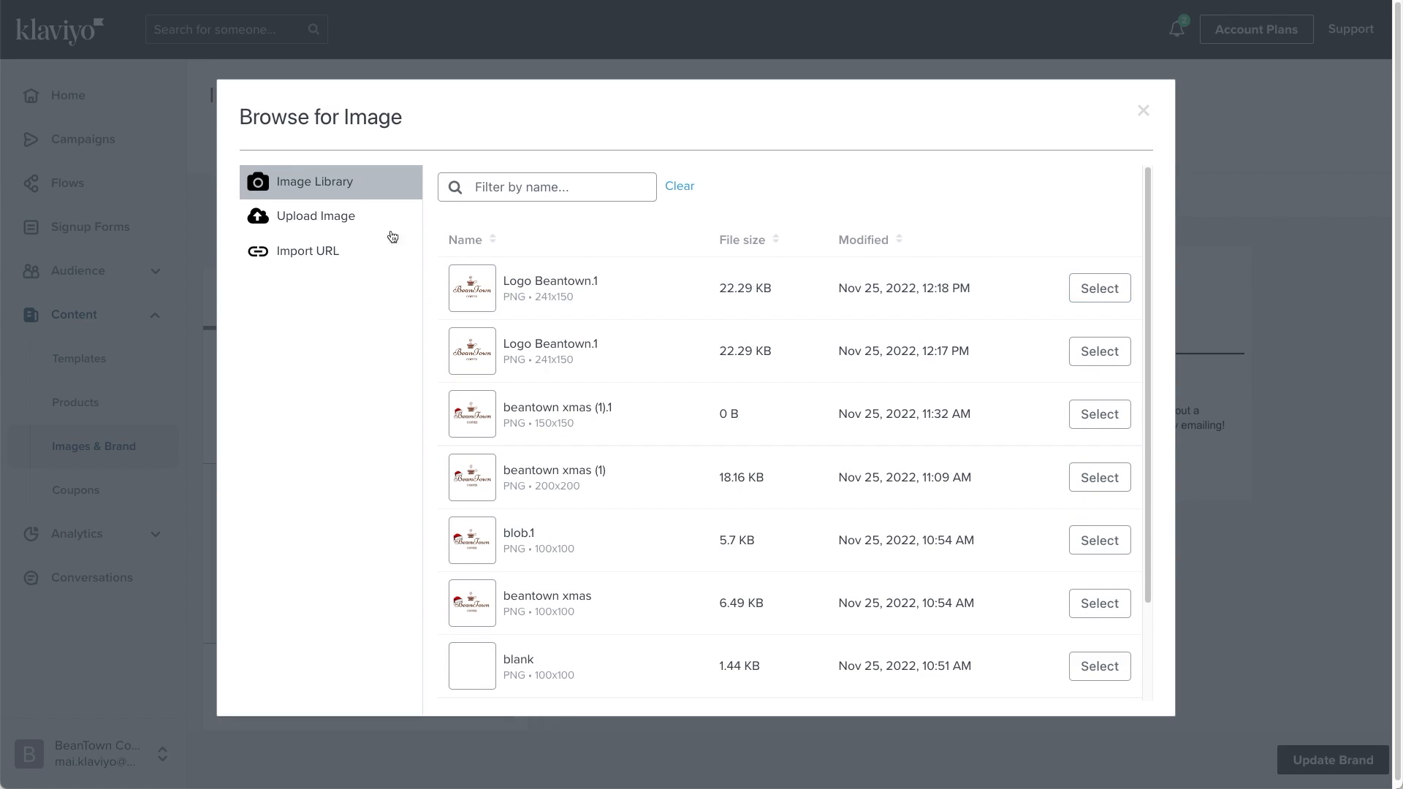
pyautogui.click(320, 222)
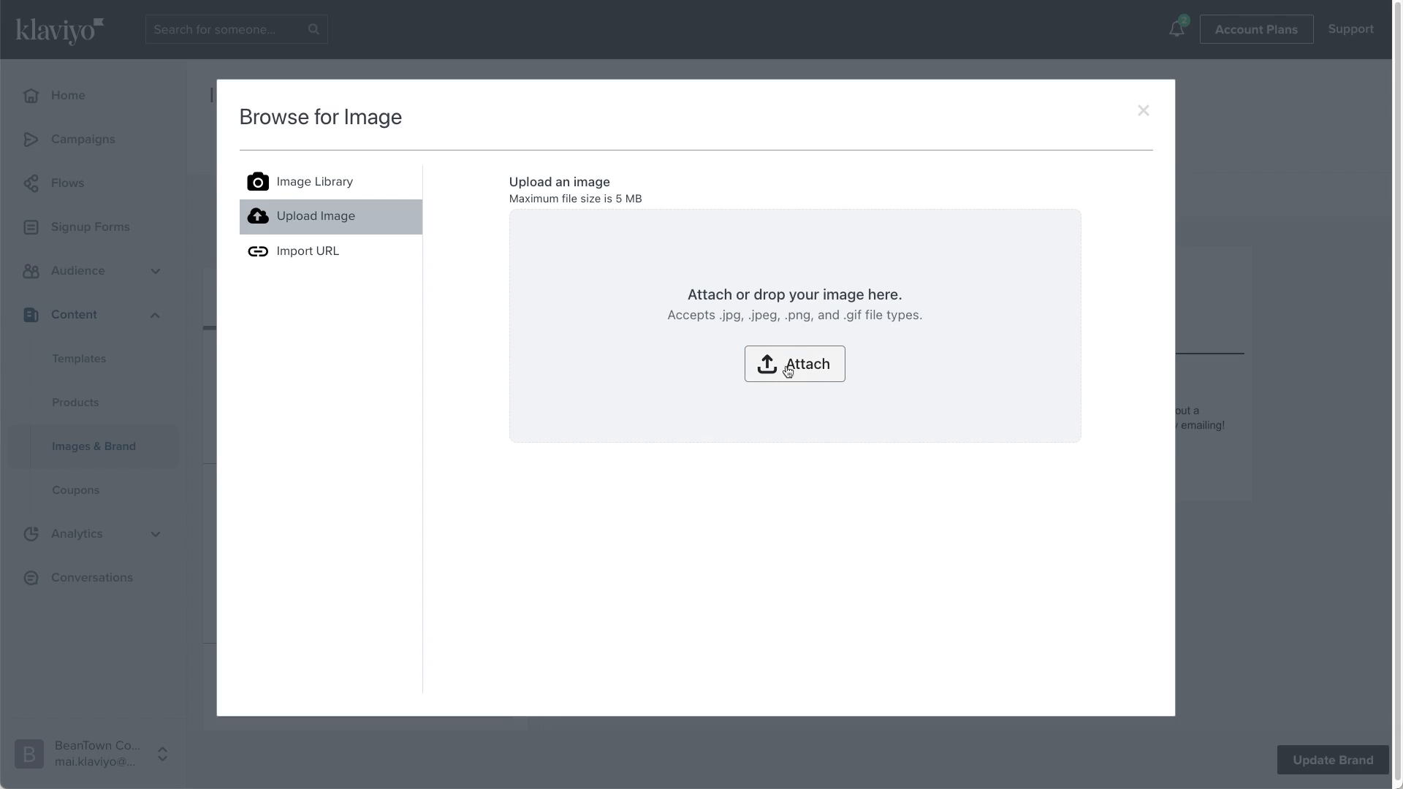
pyautogui.moveTo(1399, 371); pyautogui.dragTo(952, 364)
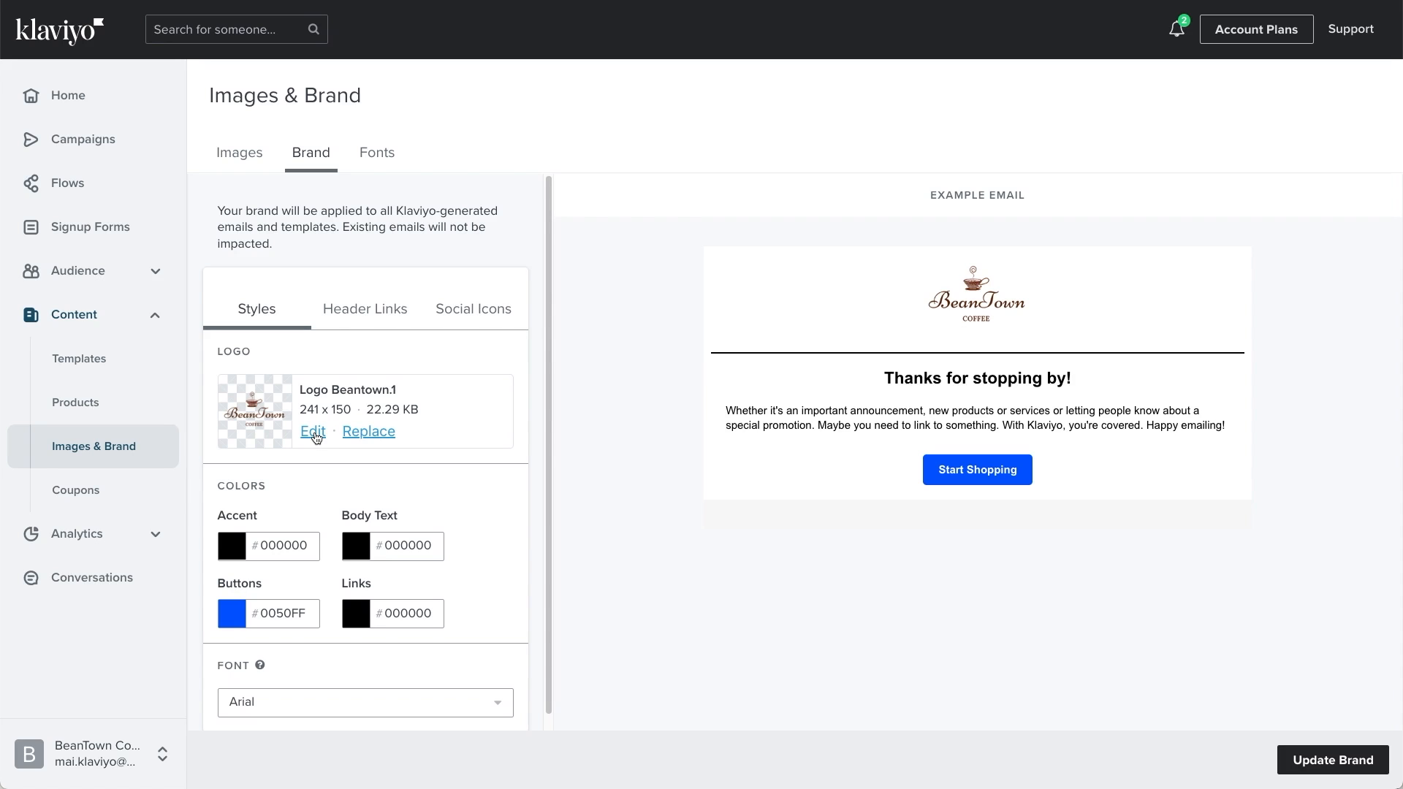
pyautogui.click(313, 431)
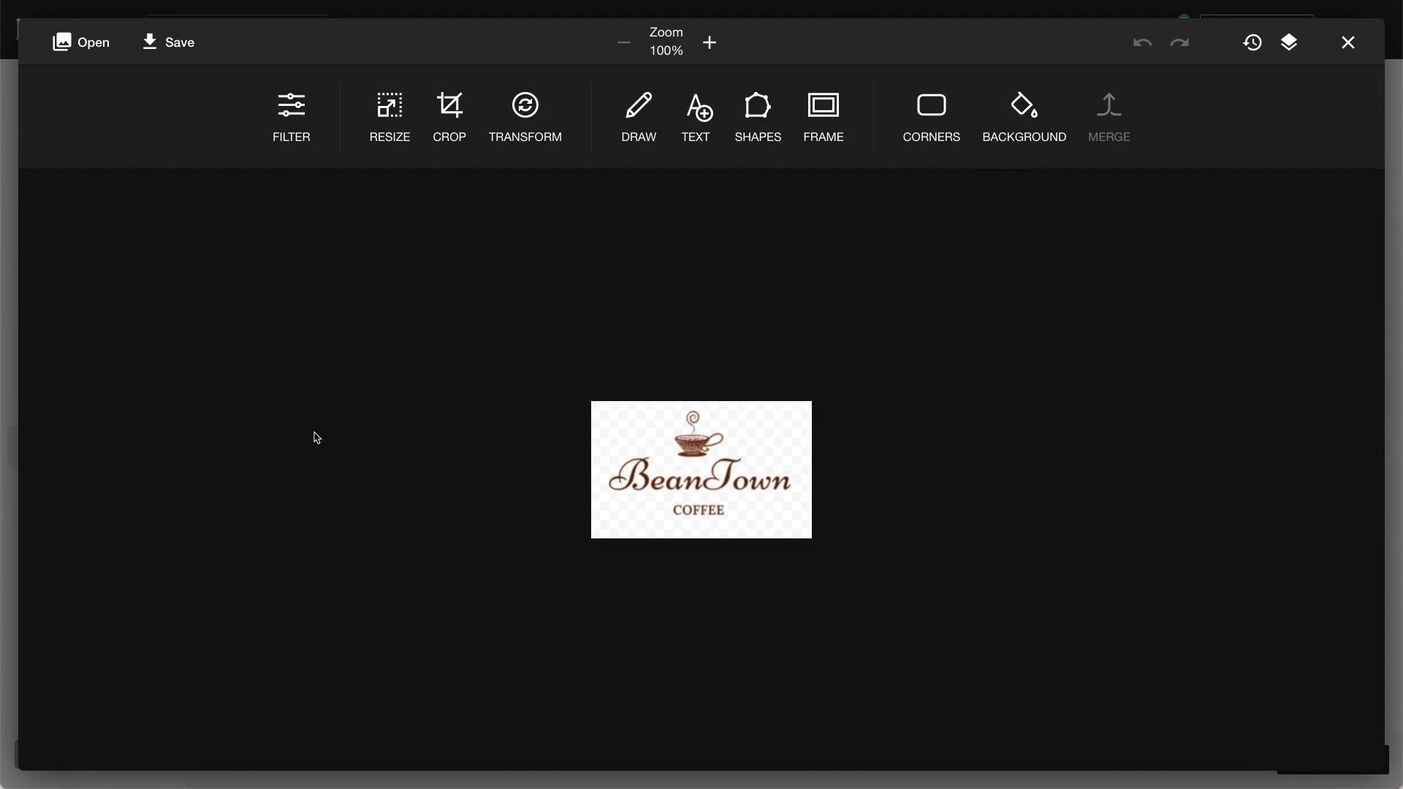
pyautogui.click(1348, 40)
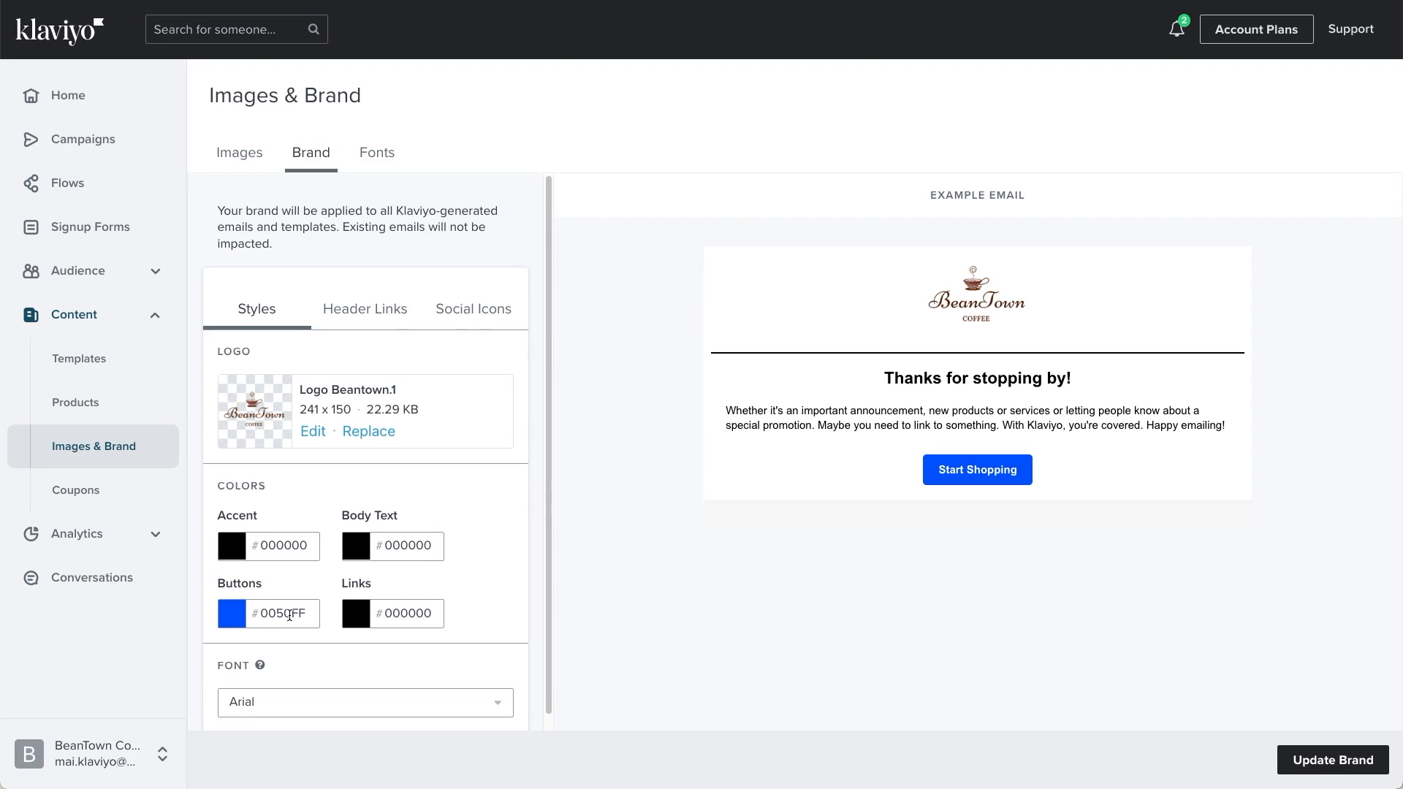
# Step: Set the brand's button color to hex 8B6A59
pyautogui.click(289, 614)
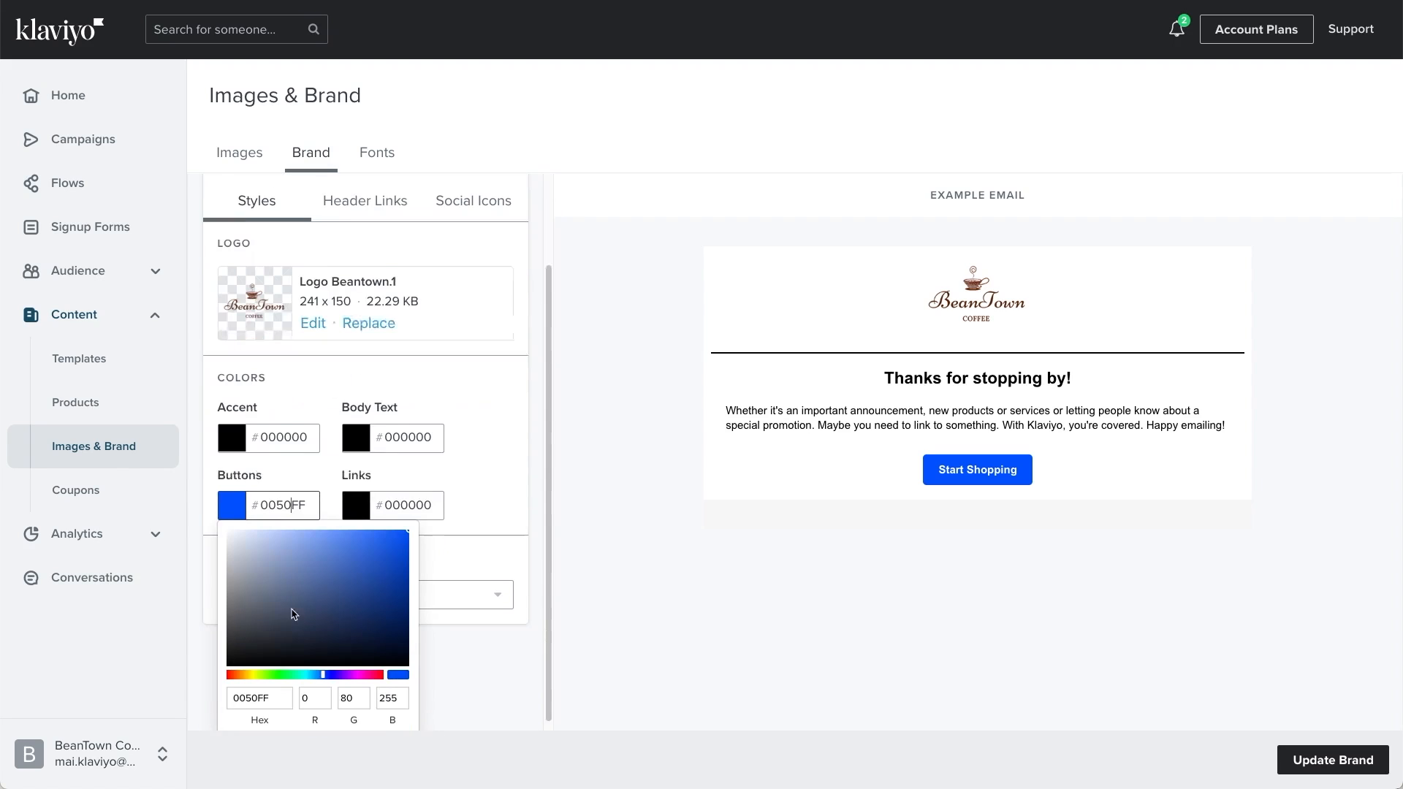
pyautogui.doubleClick(269, 689)
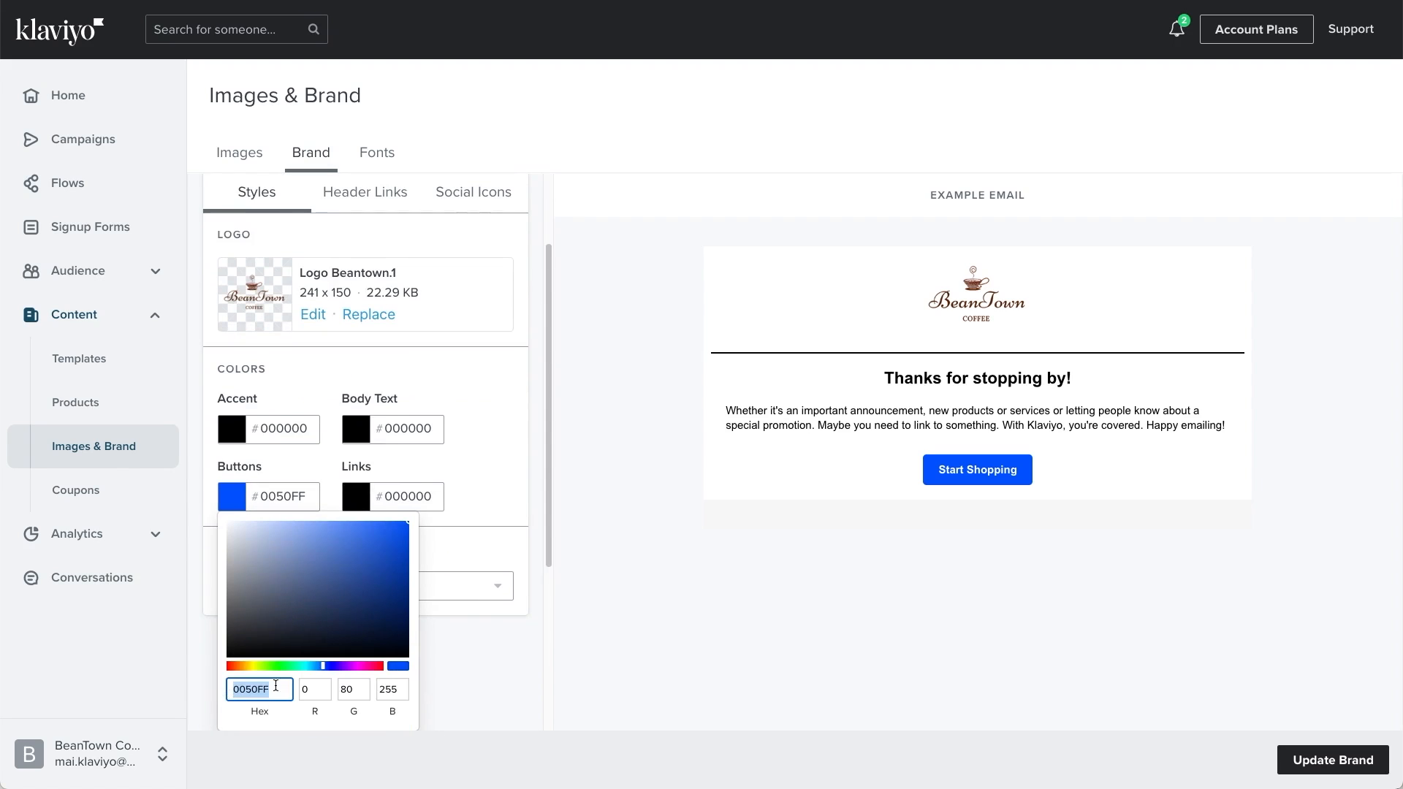
pyautogui.moveTo(309, 688); pyautogui.dragTo(374, 690)
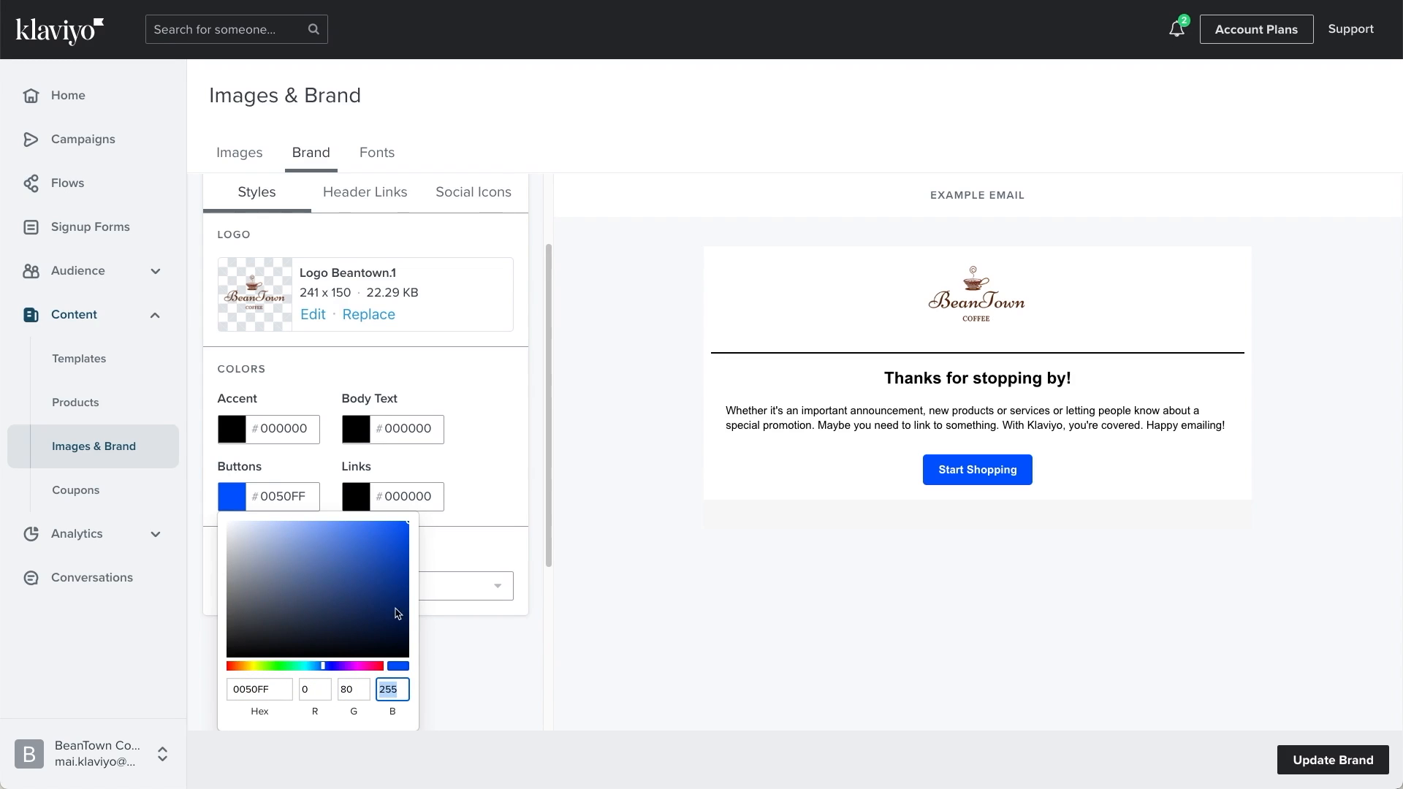
pyautogui.doubleClick(277, 689)
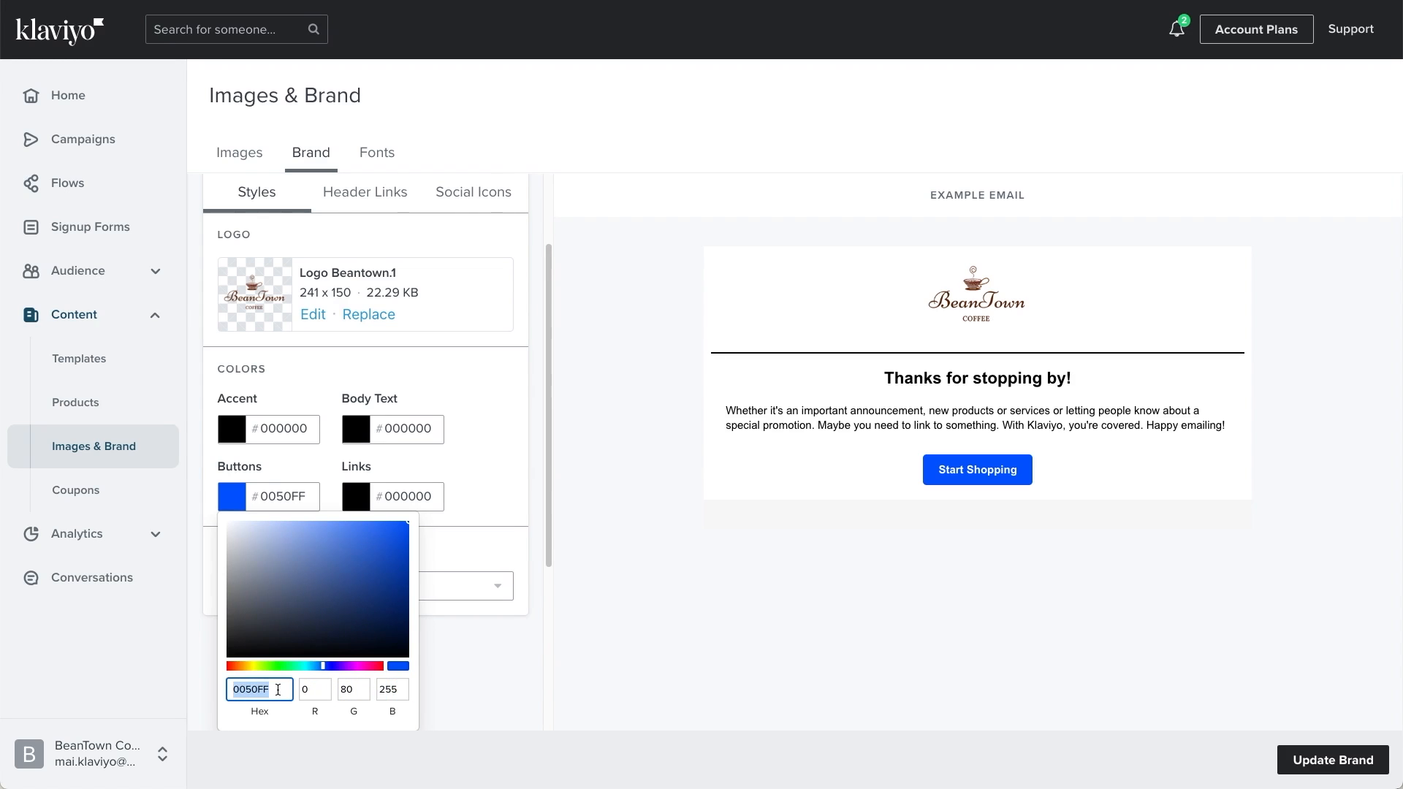
pyautogui.write('8B6A59')
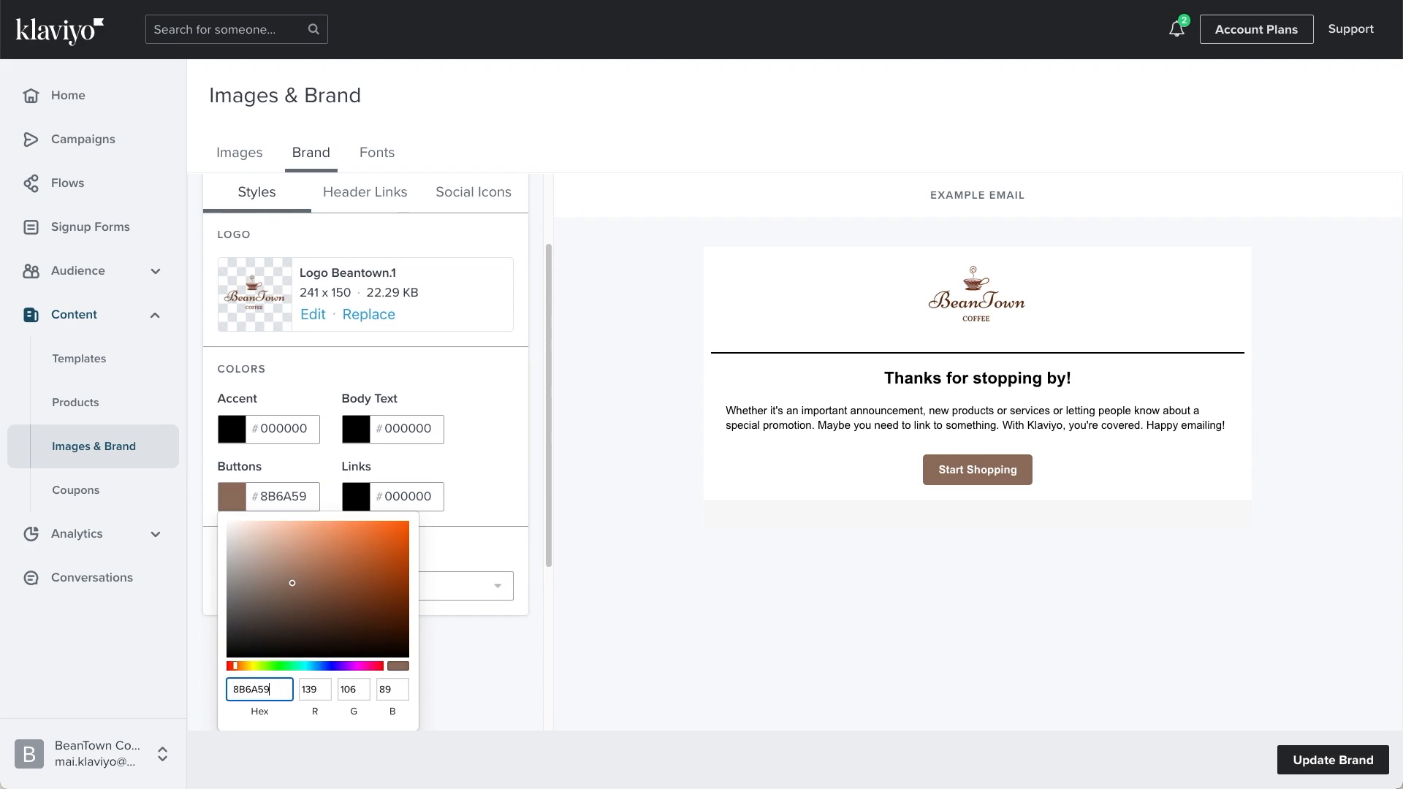
pyautogui.click(449, 659)
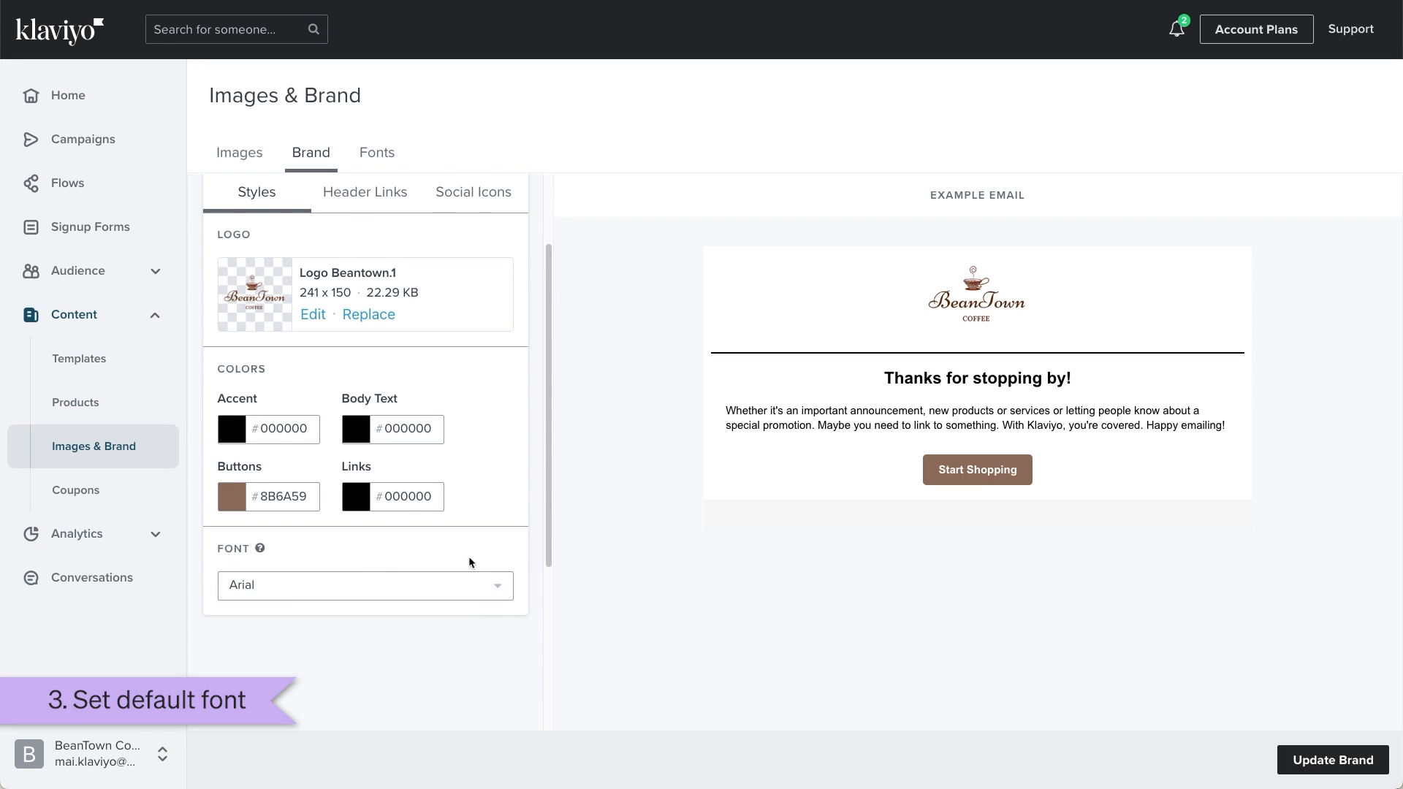
# Step: Set the brand's default font to Helvetica Neue
pyautogui.click(431, 585)
pyautogui.scroll(-3, 409, 629)
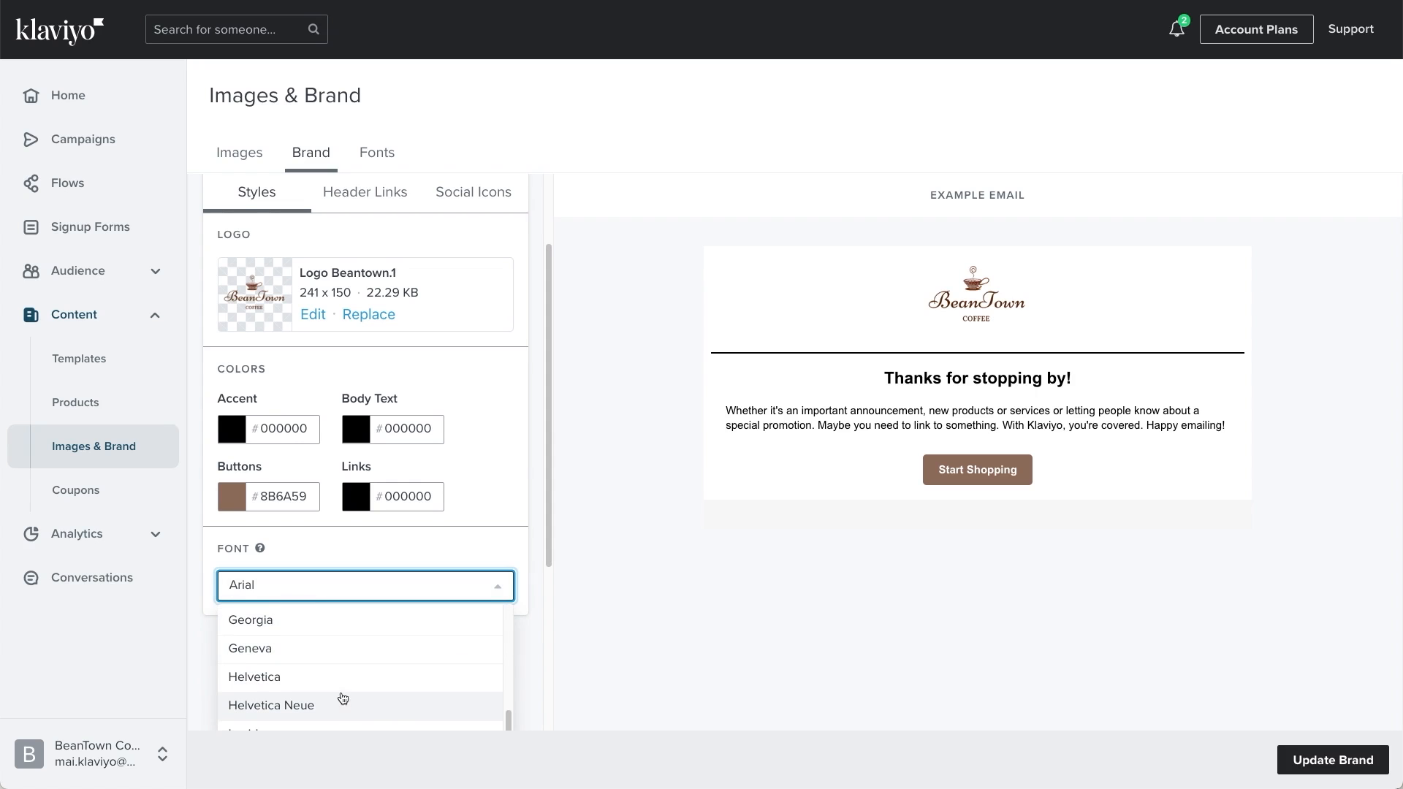
pyautogui.click(341, 706)
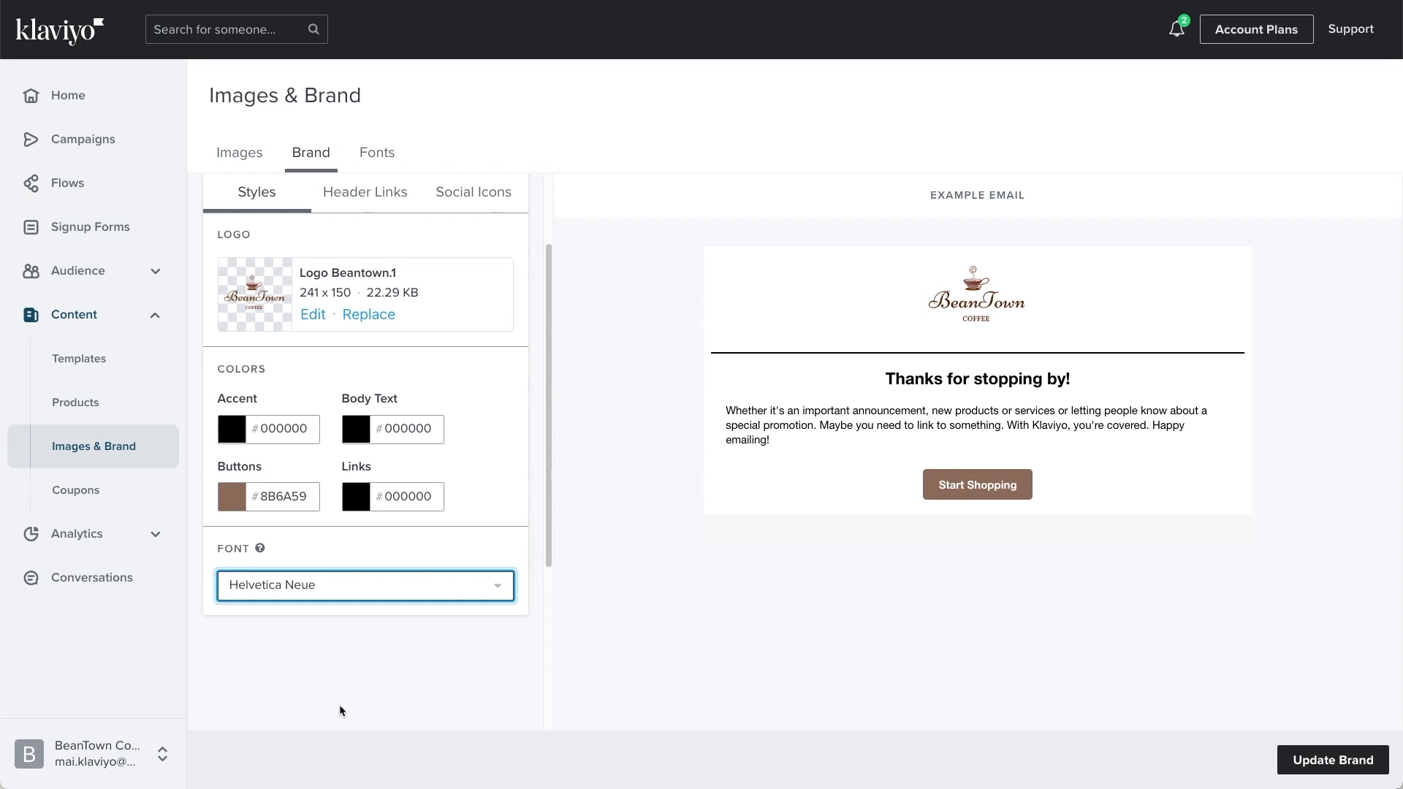
pyautogui.moveTo(261, 550)
pyautogui.click(357, 201)
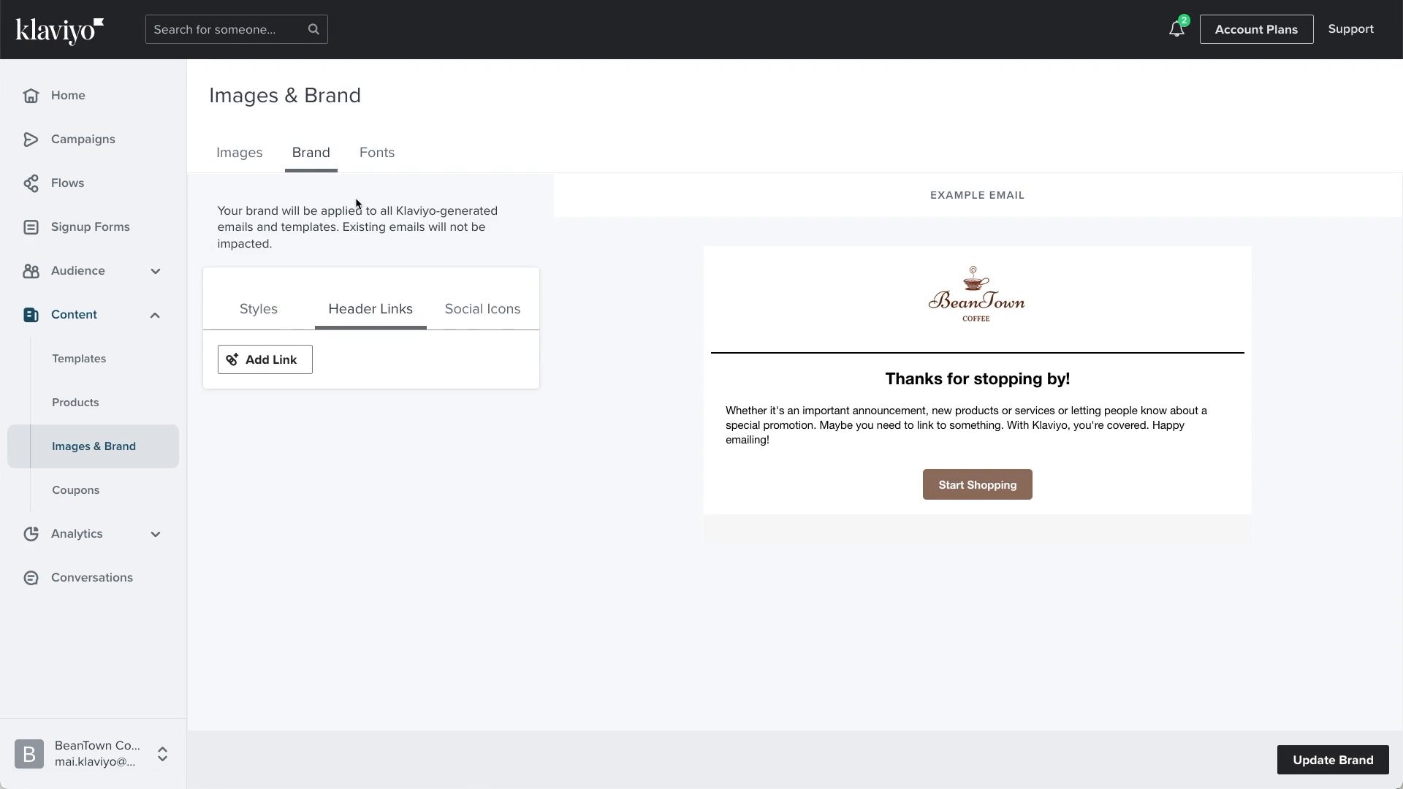
pyautogui.click(272, 364)
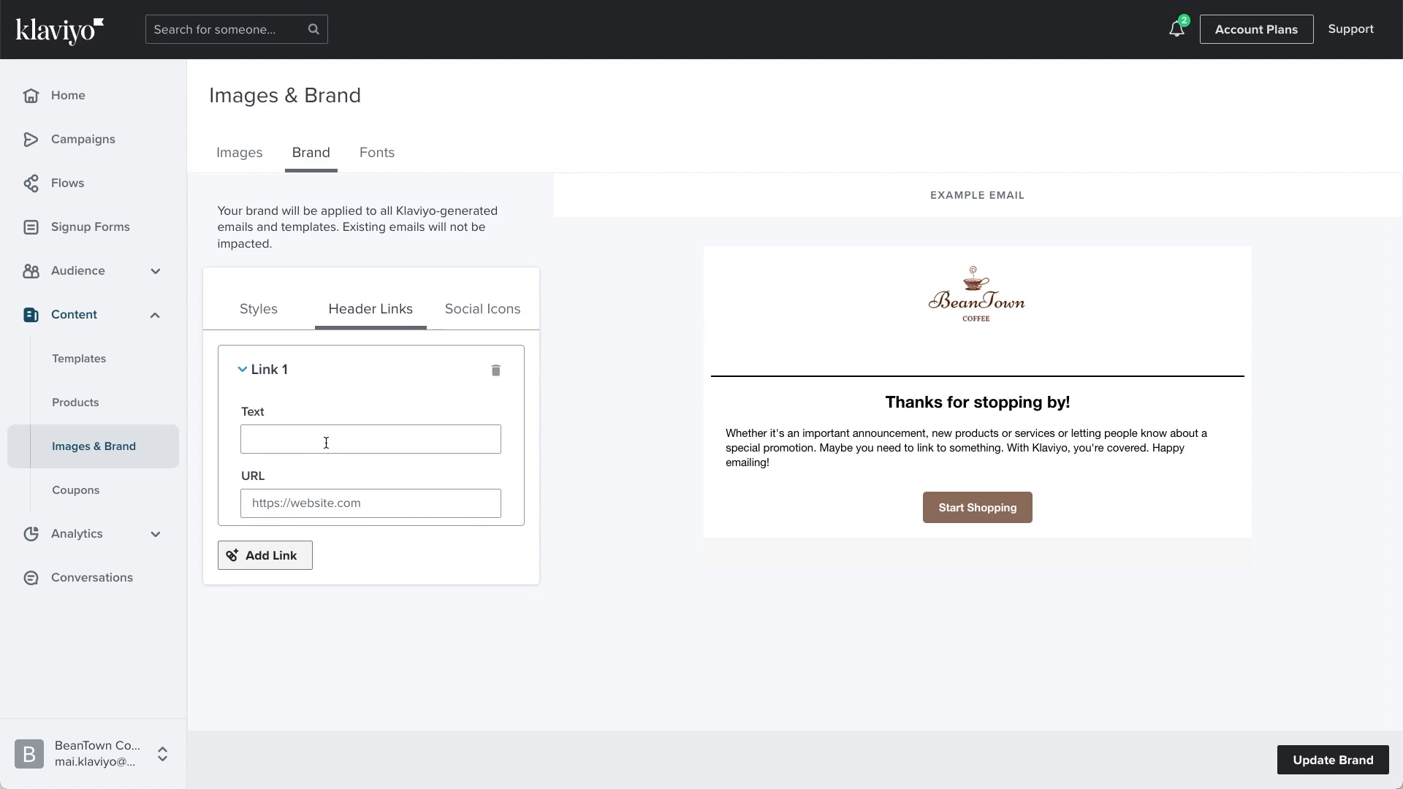
pyautogui.click(353, 439)
pyautogui.write('Shop now')
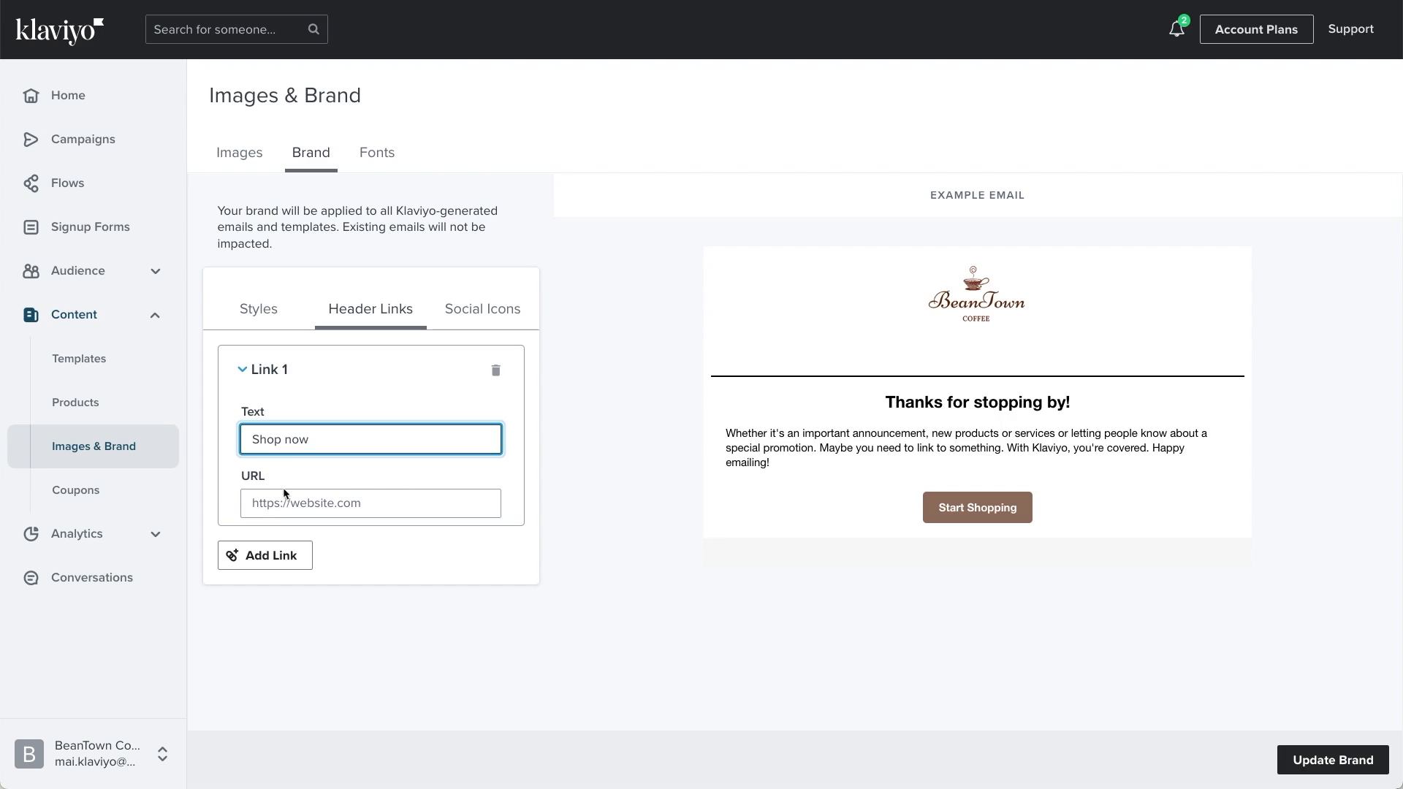
pyautogui.click(398, 503)
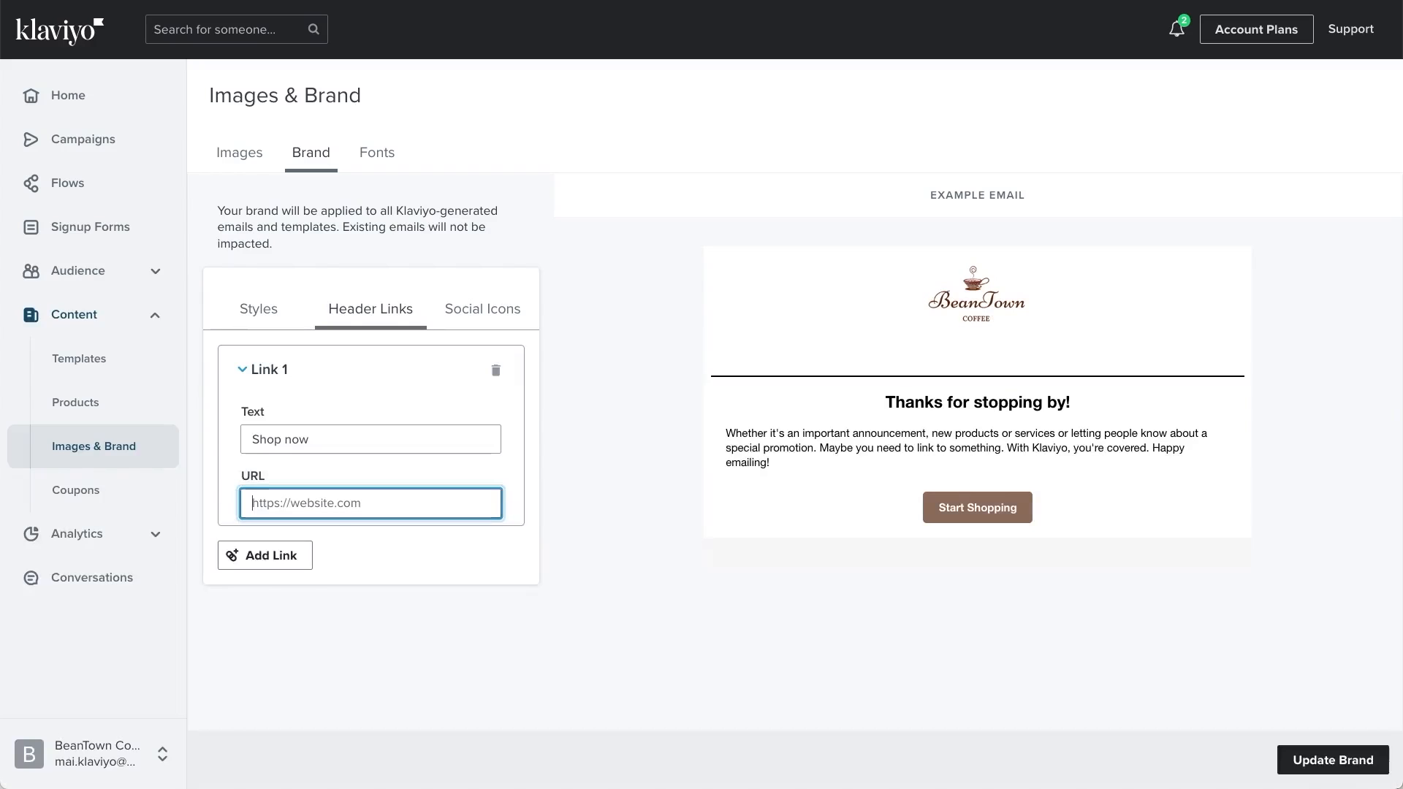
pyautogui.write('https://beantown.com.co/collections/all')
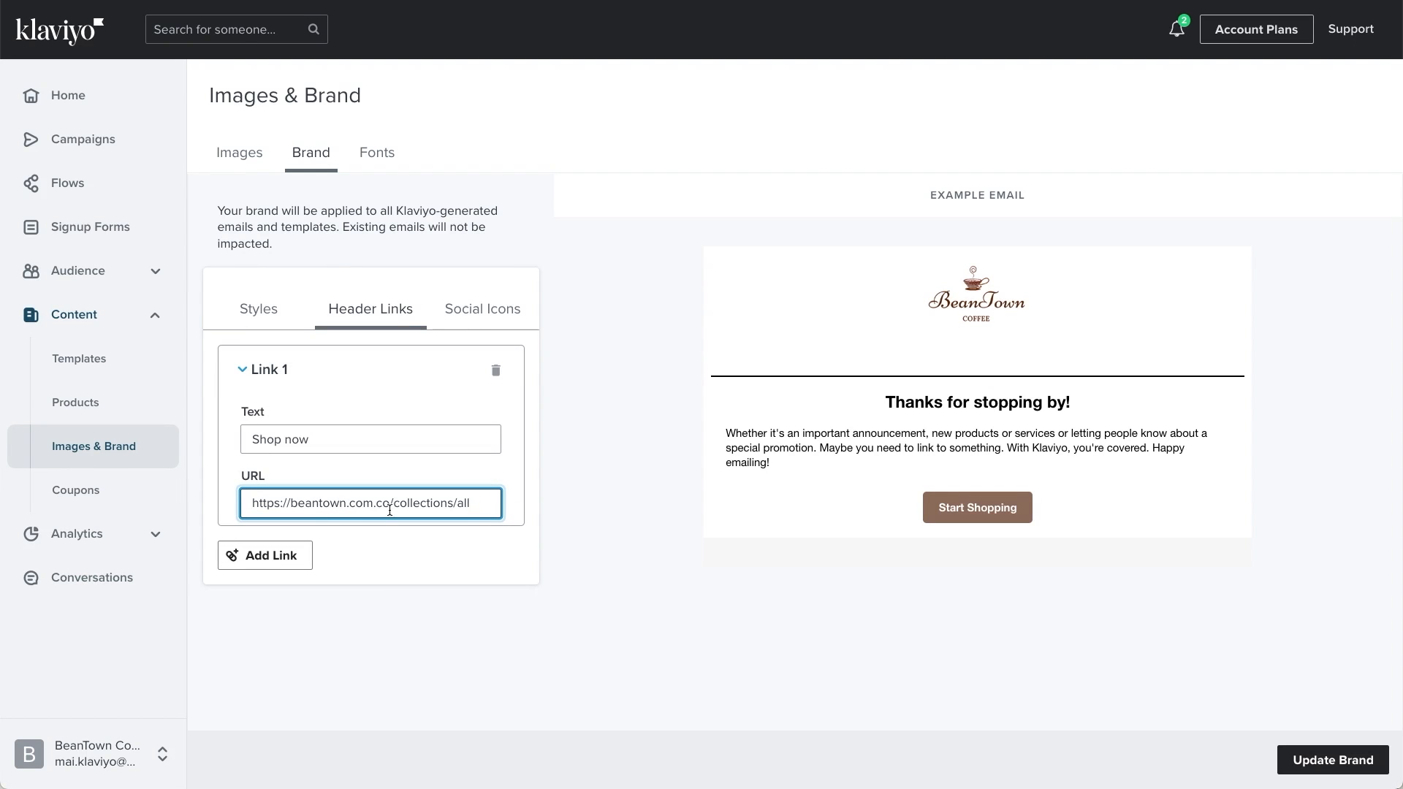
pyautogui.click(441, 558)
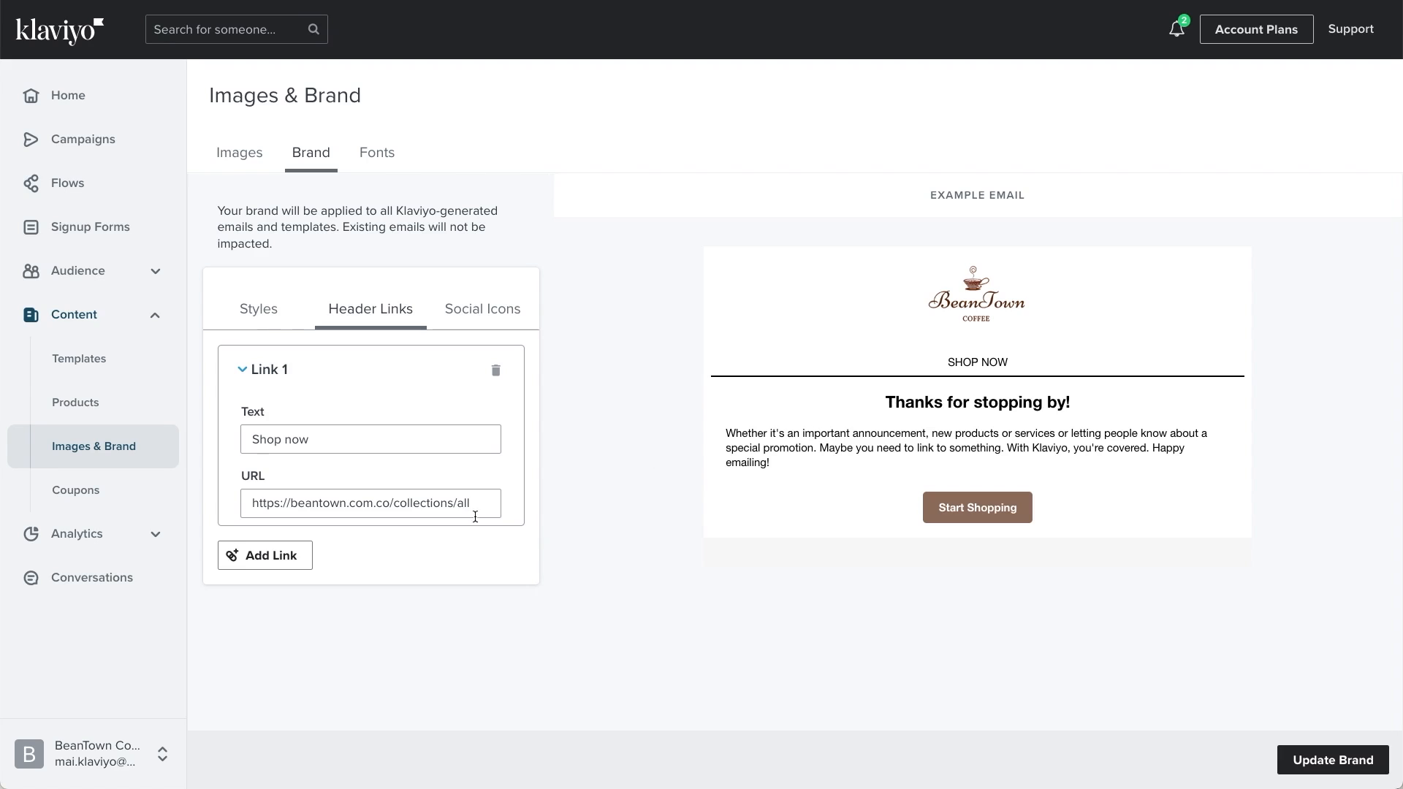
pyautogui.click(280, 557)
pyautogui.scroll(-2, 296, 569)
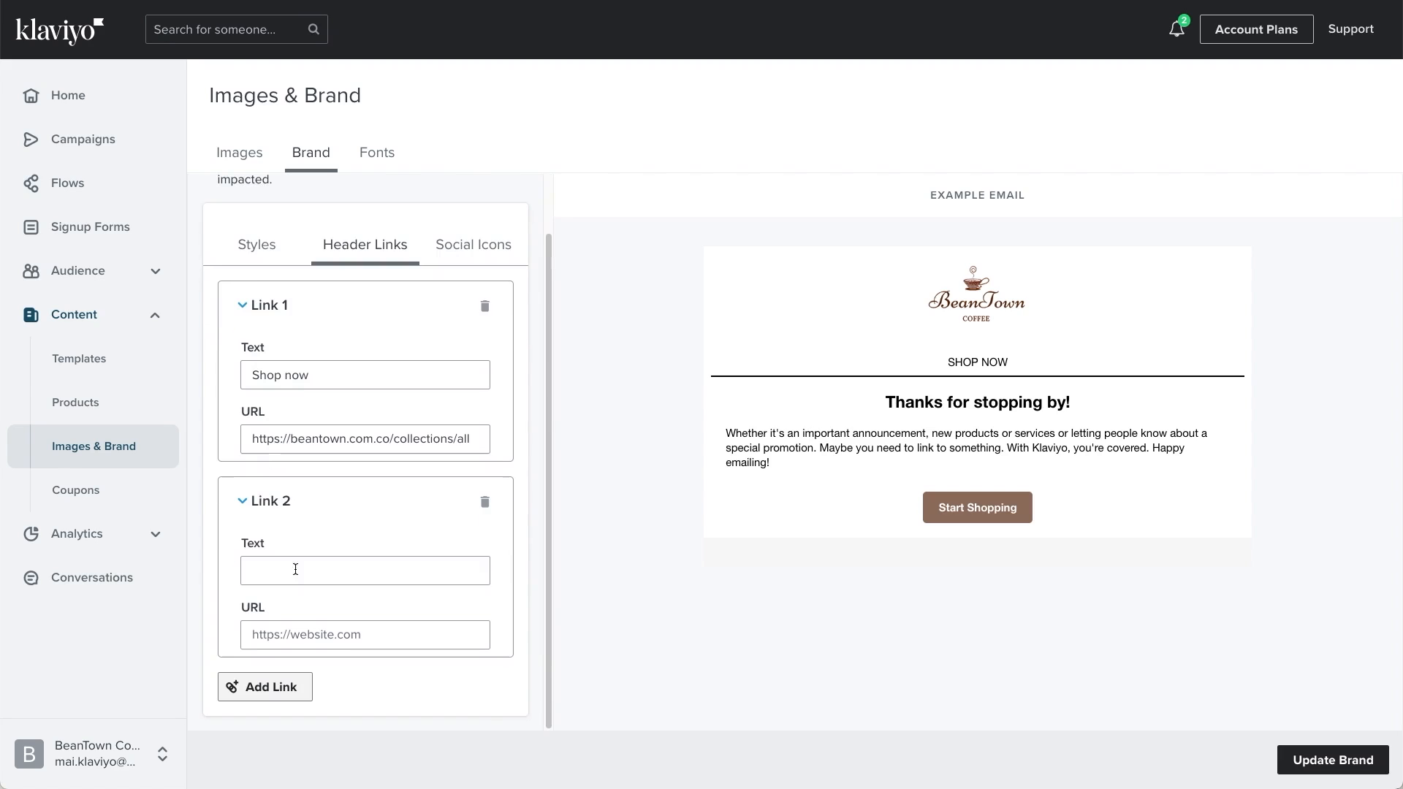
pyautogui.click(406, 580)
pyautogui.write('Contact us')
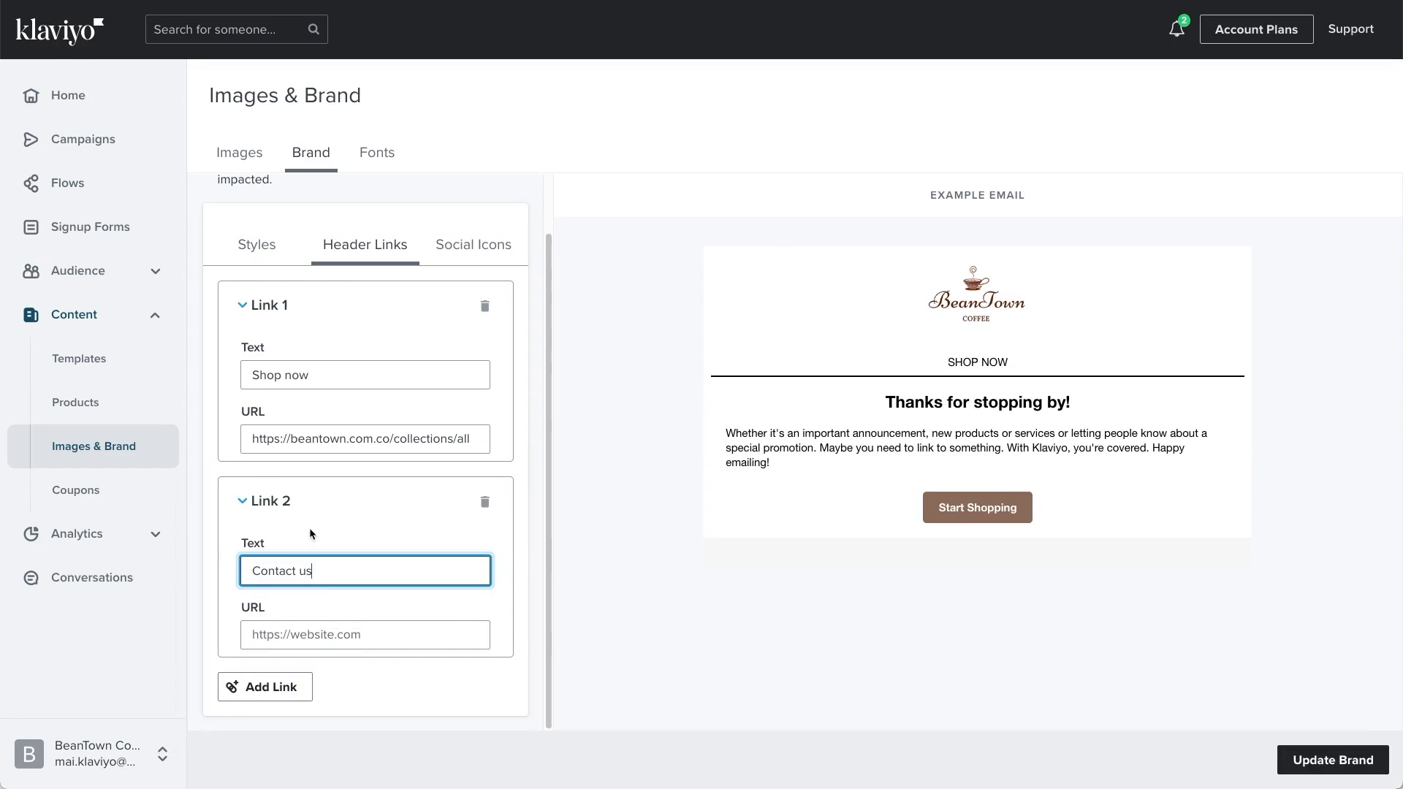
pyautogui.click(358, 634)
pyautogui.write('https://beantown.com.co/pages/contact')
pyautogui.click(403, 683)
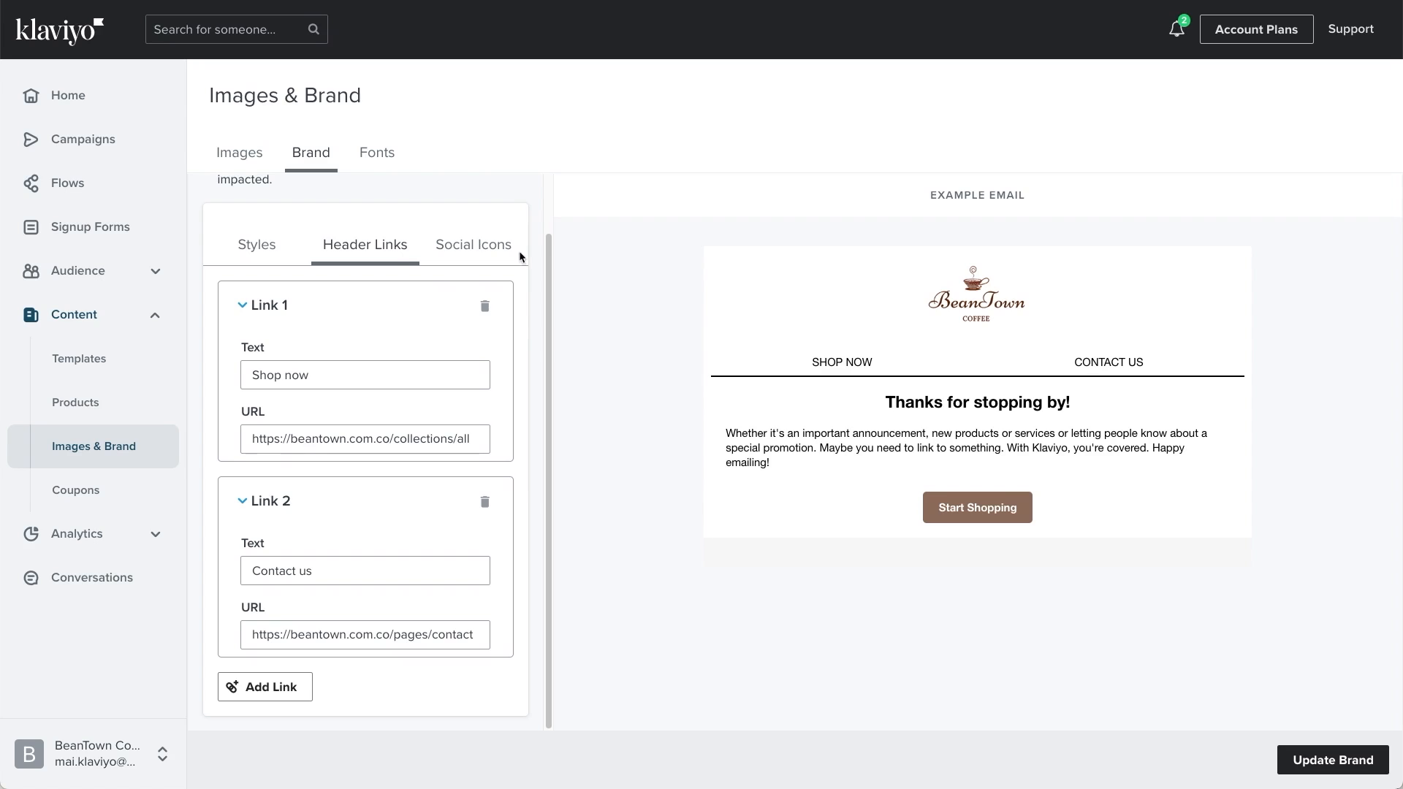
pyautogui.click(482, 248)
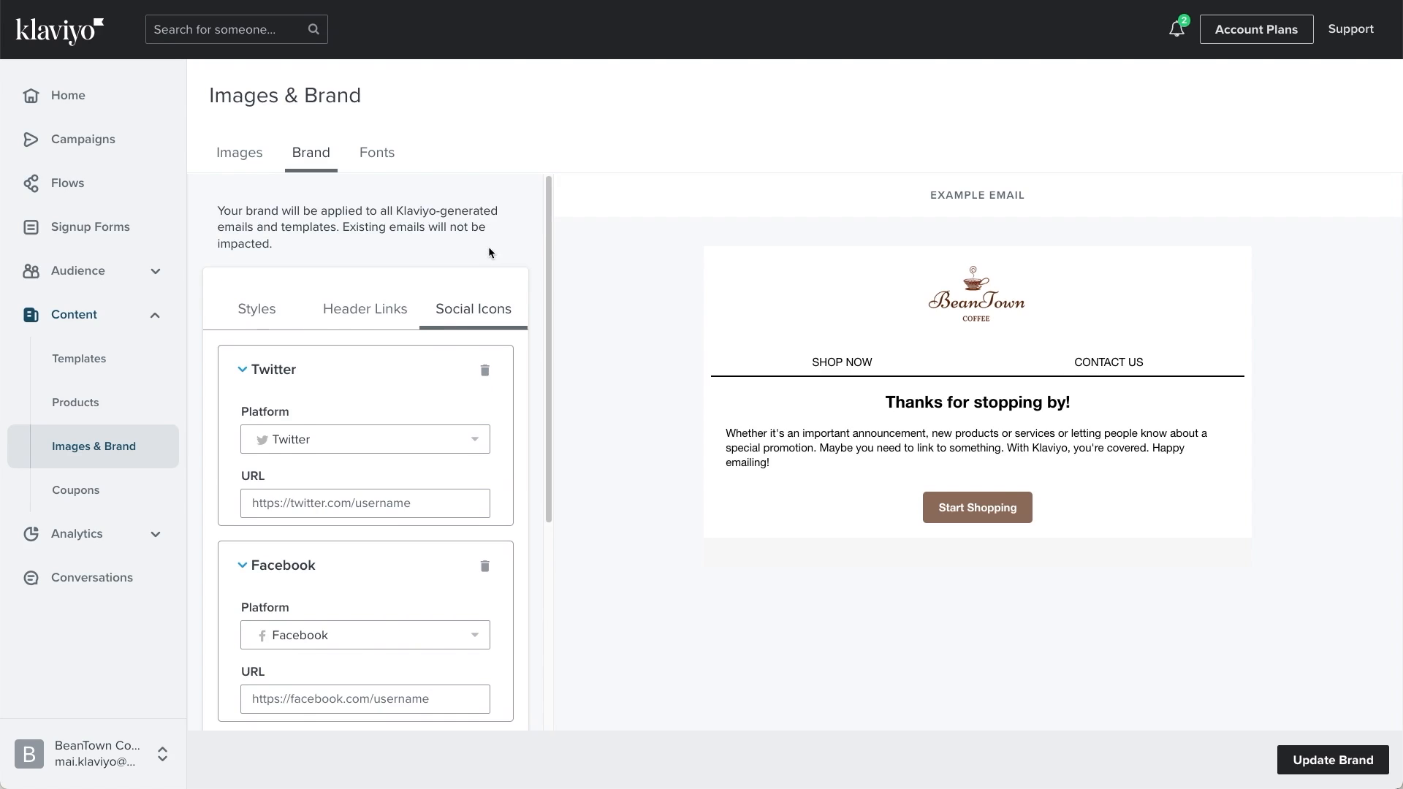
pyautogui.scroll(-2, 414, 374)
pyautogui.scroll(-1, 413, 374)
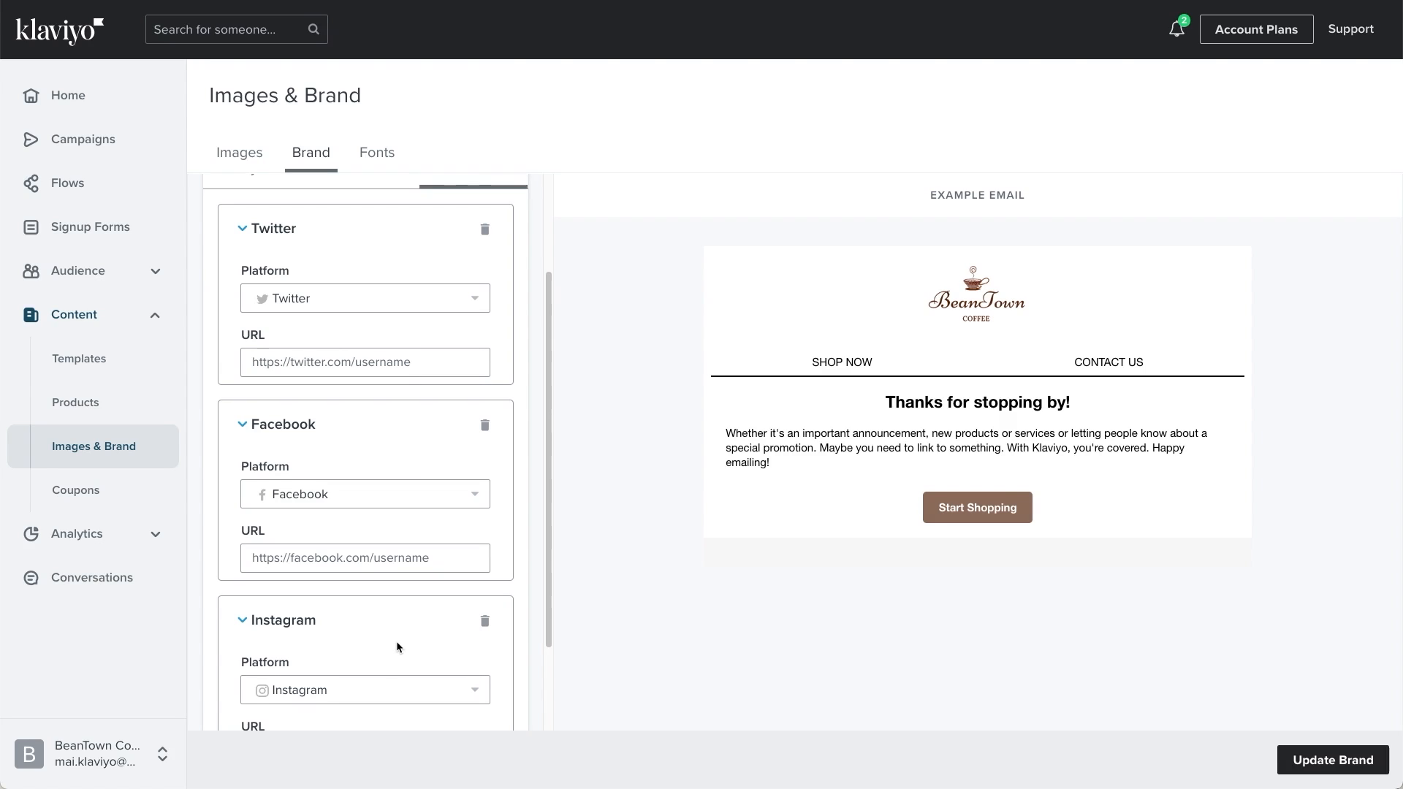
pyautogui.scroll(-3, 394, 637)
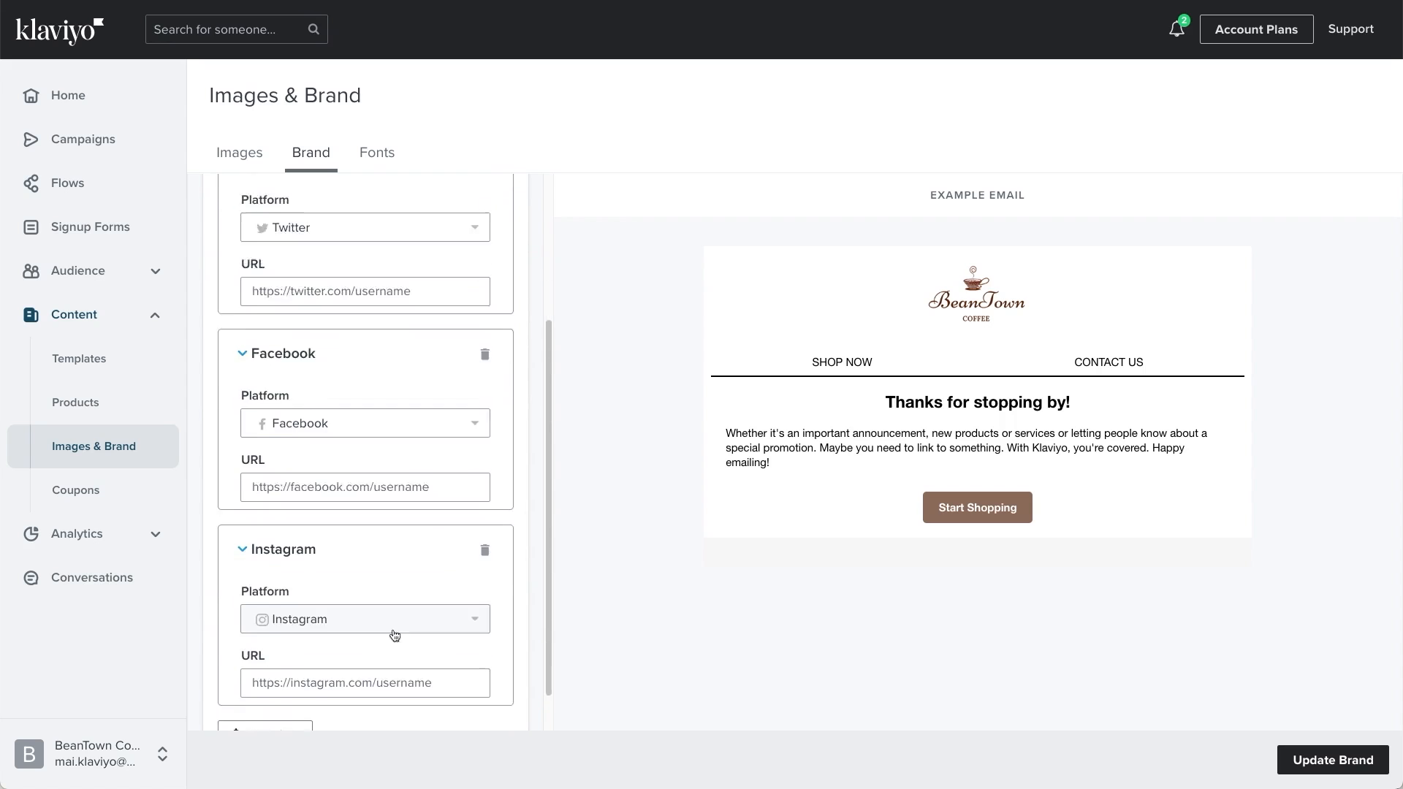
pyautogui.click(384, 644)
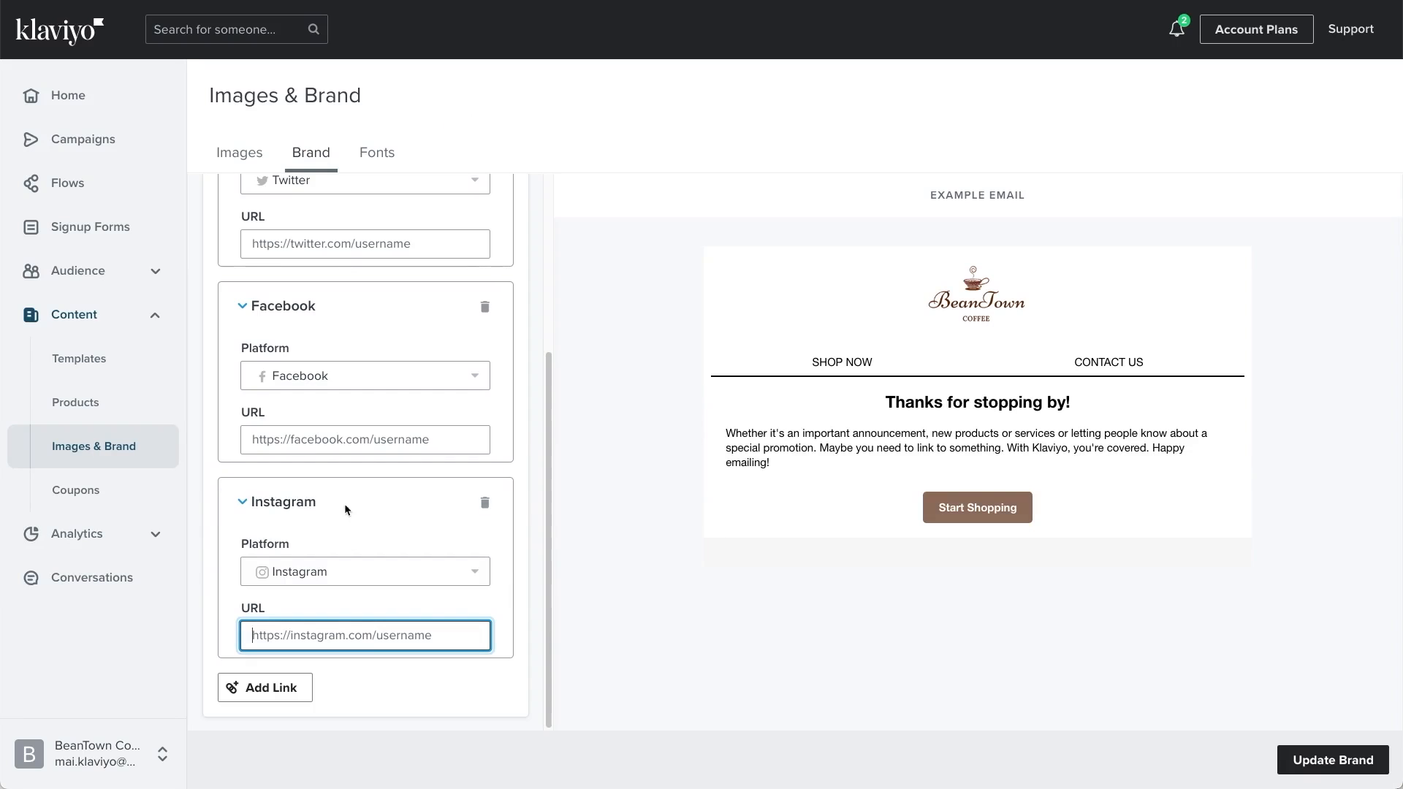
pyautogui.write('https://www.instagram.com/beantown_coffee_company/')
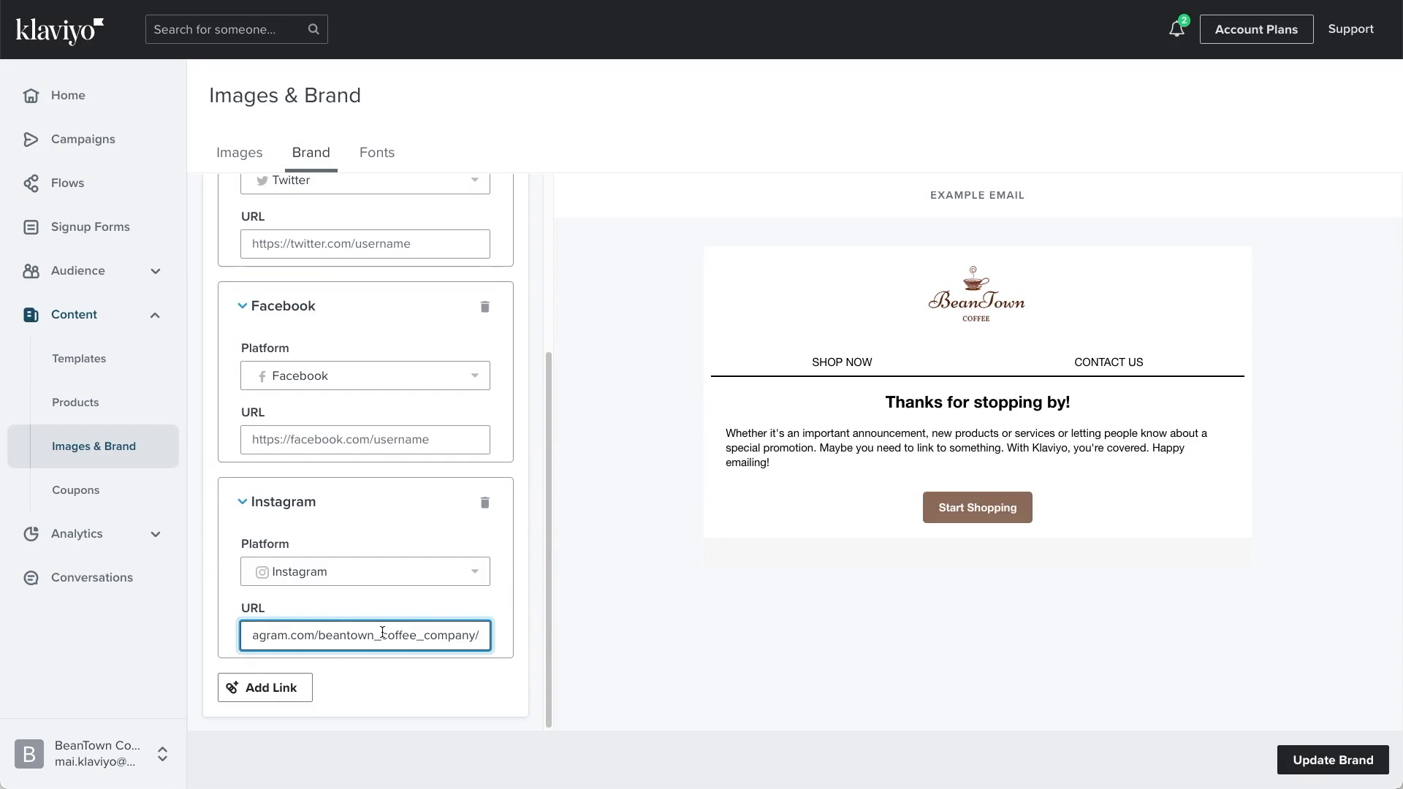
pyautogui.click(403, 683)
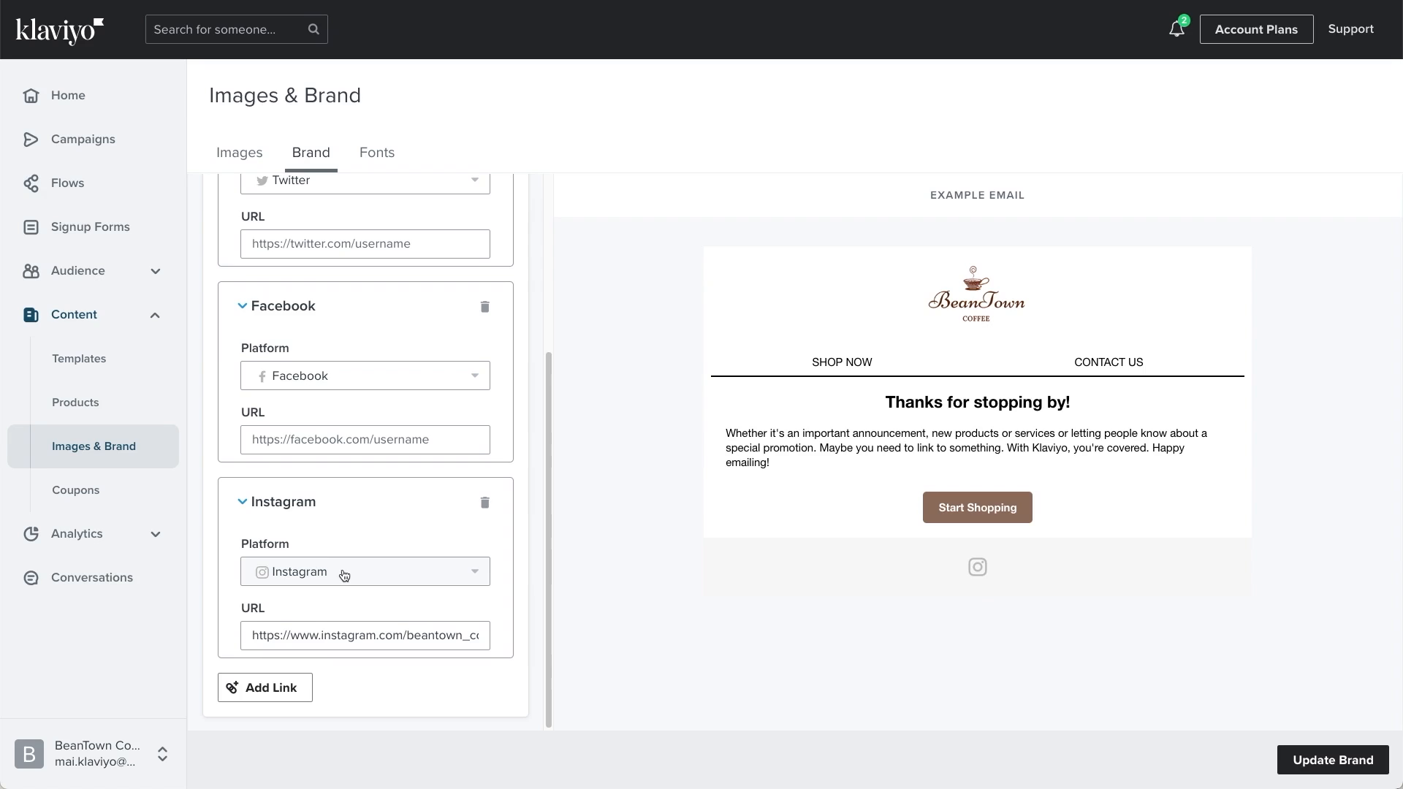
# Step: Examine the platforms available for the Instagram social icon and keep Instagram selected
pyautogui.click(414, 576)
pyautogui.scroll(-5, 391, 533)
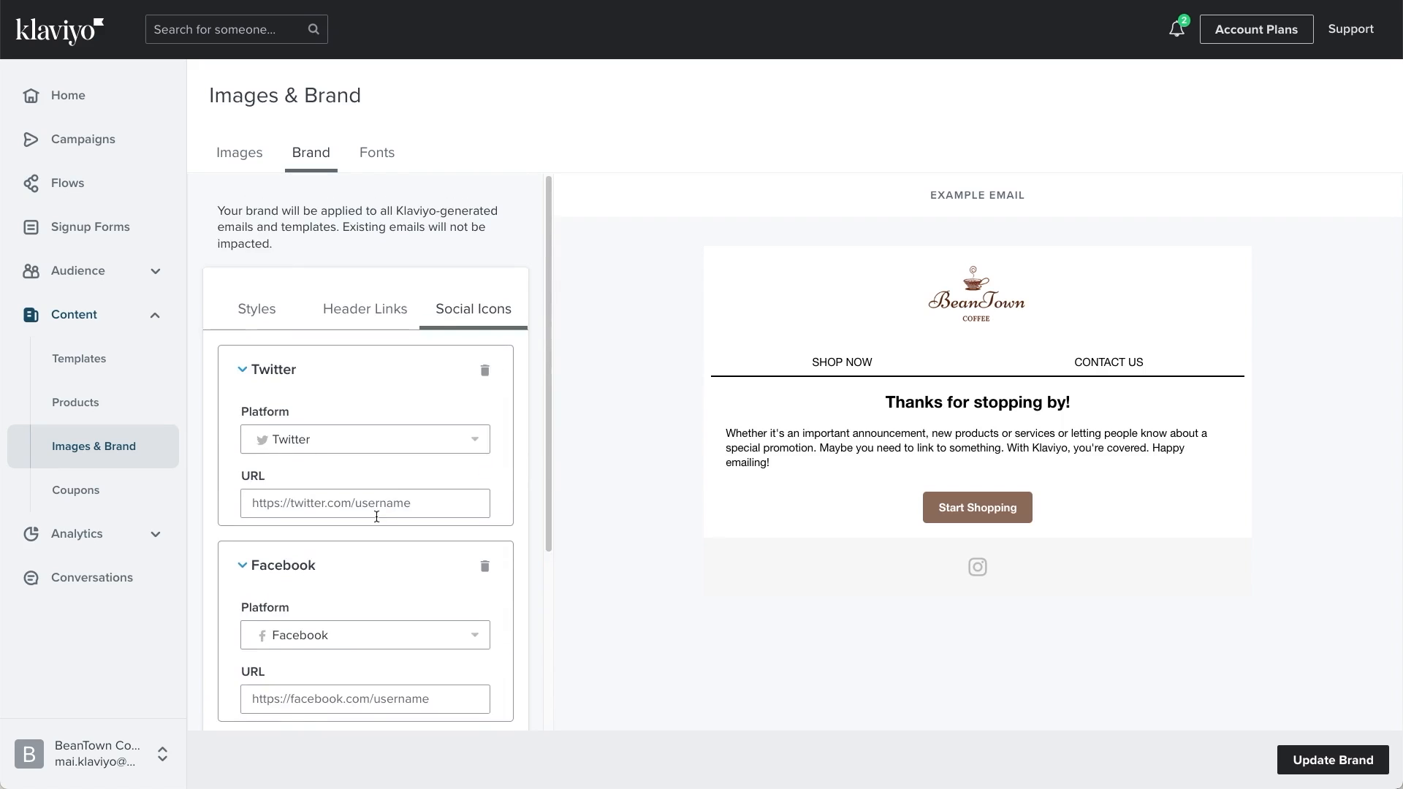
pyautogui.scroll(-1, 375, 510)
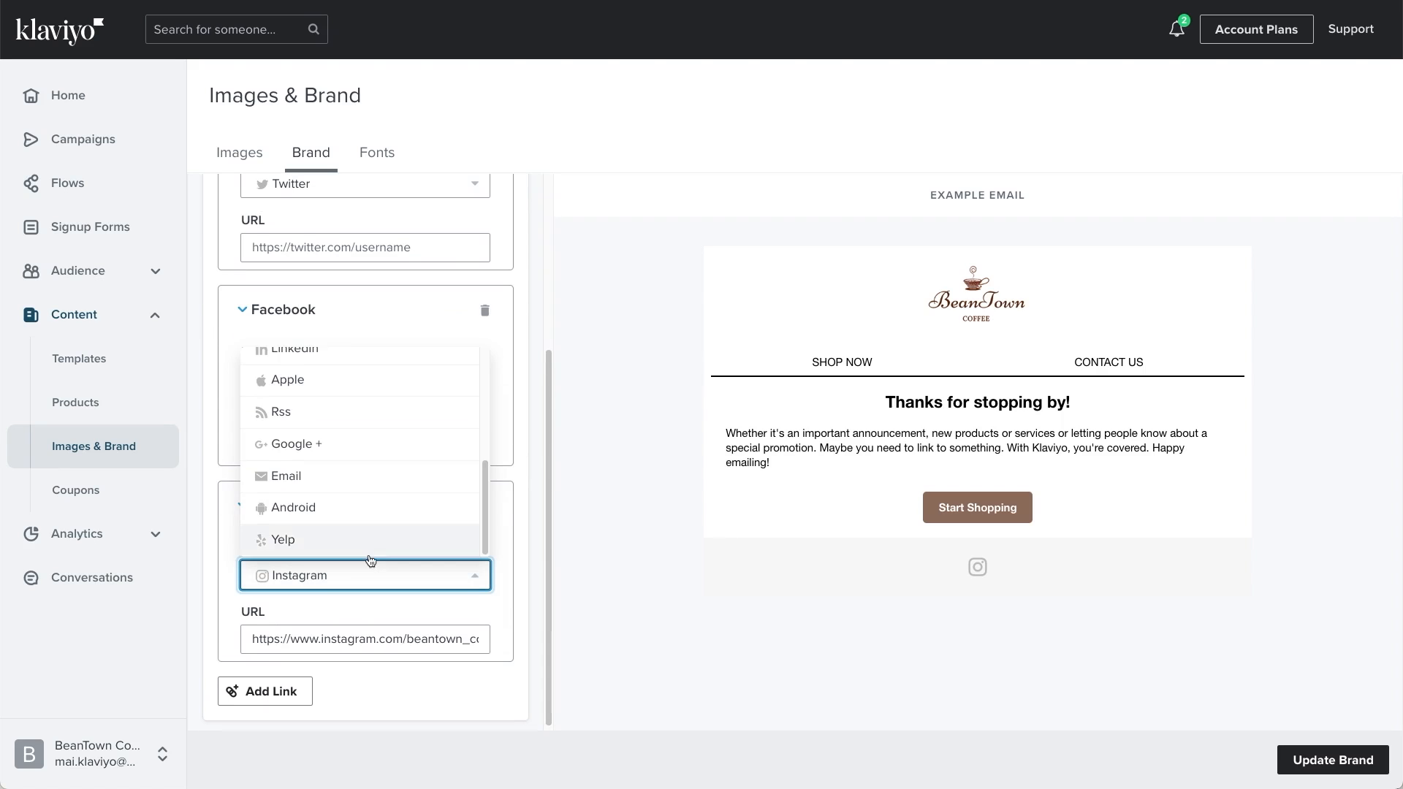
pyautogui.scroll(5, 350, 497)
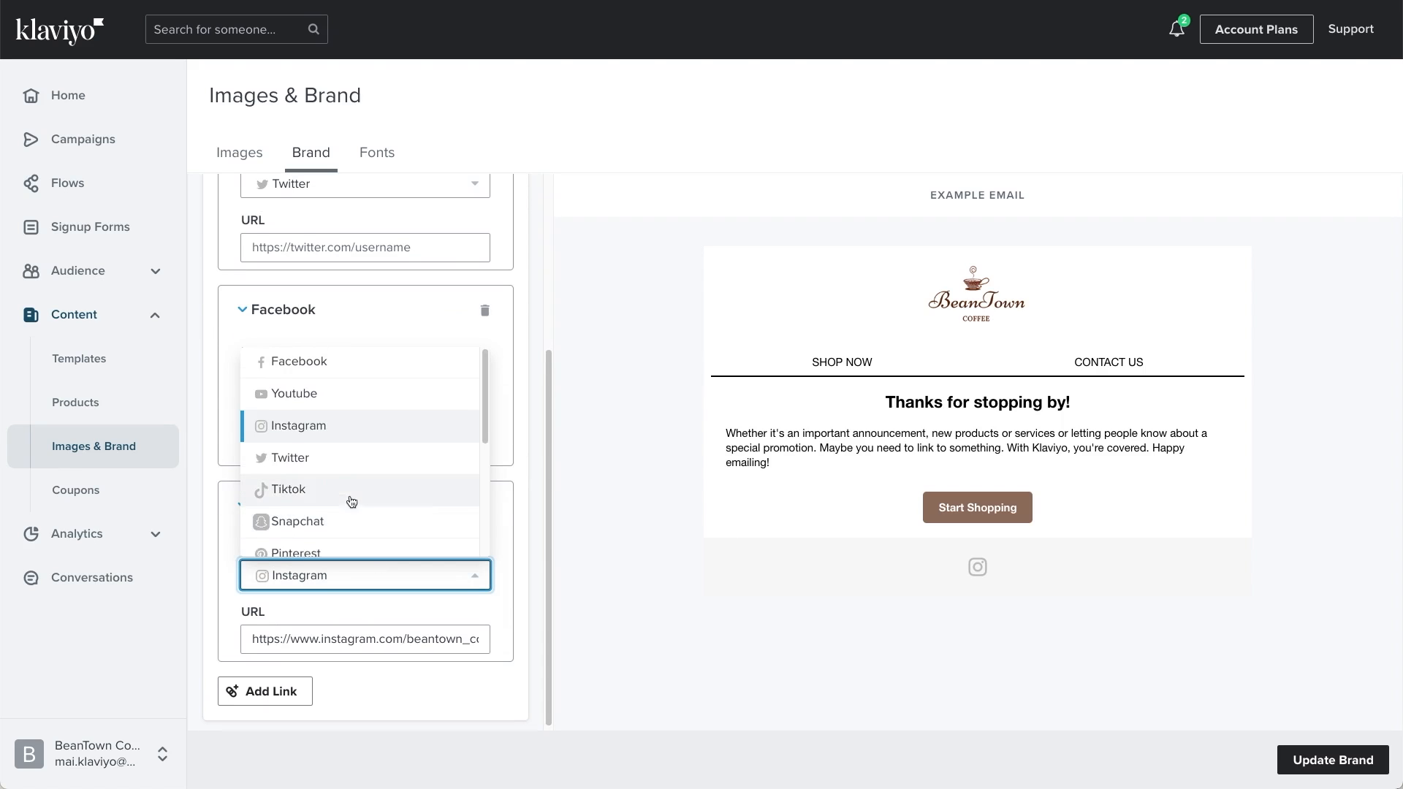
pyautogui.click(348, 431)
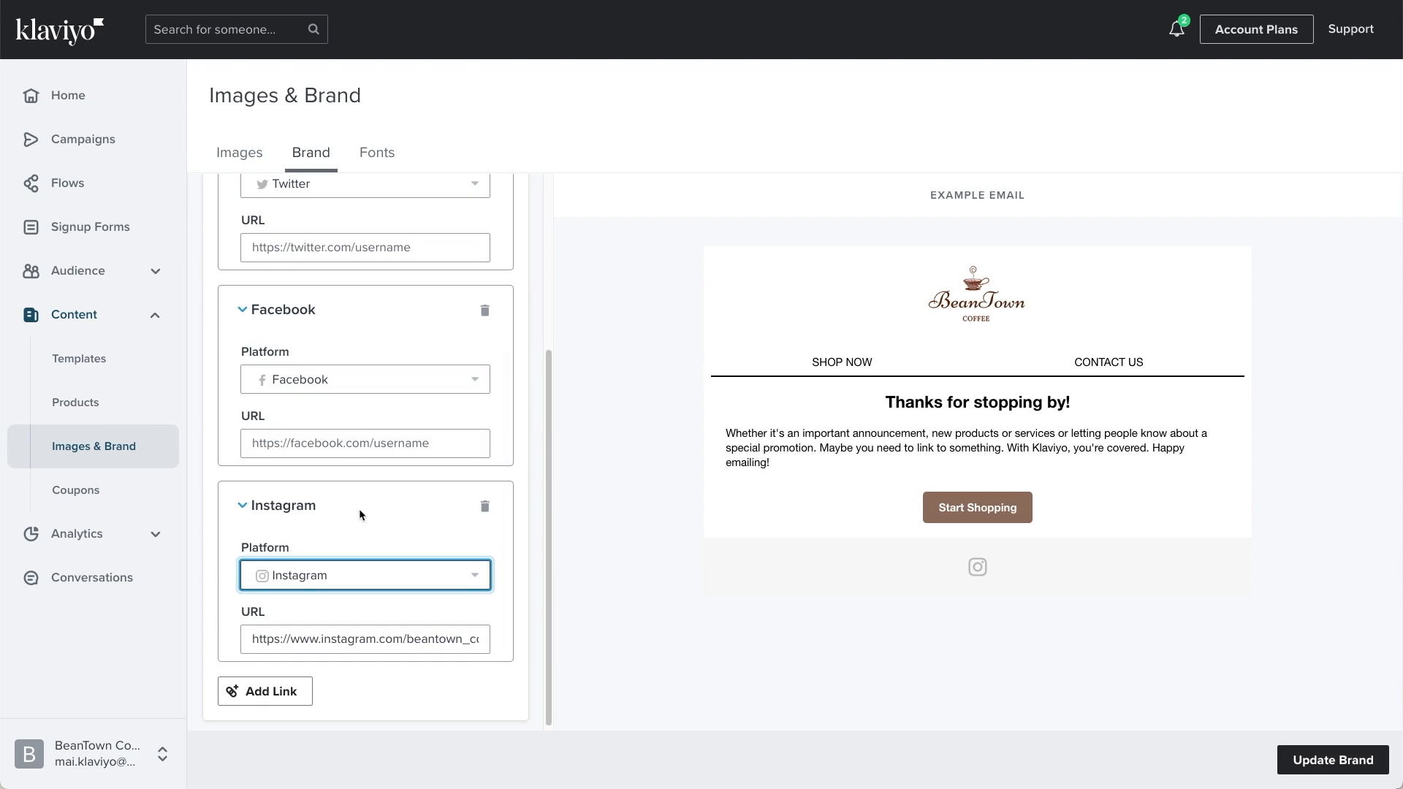
# Step: Add another social icon link with Youtube as its platform, leave its URL empty, and delete that link again
pyautogui.click(280, 691)
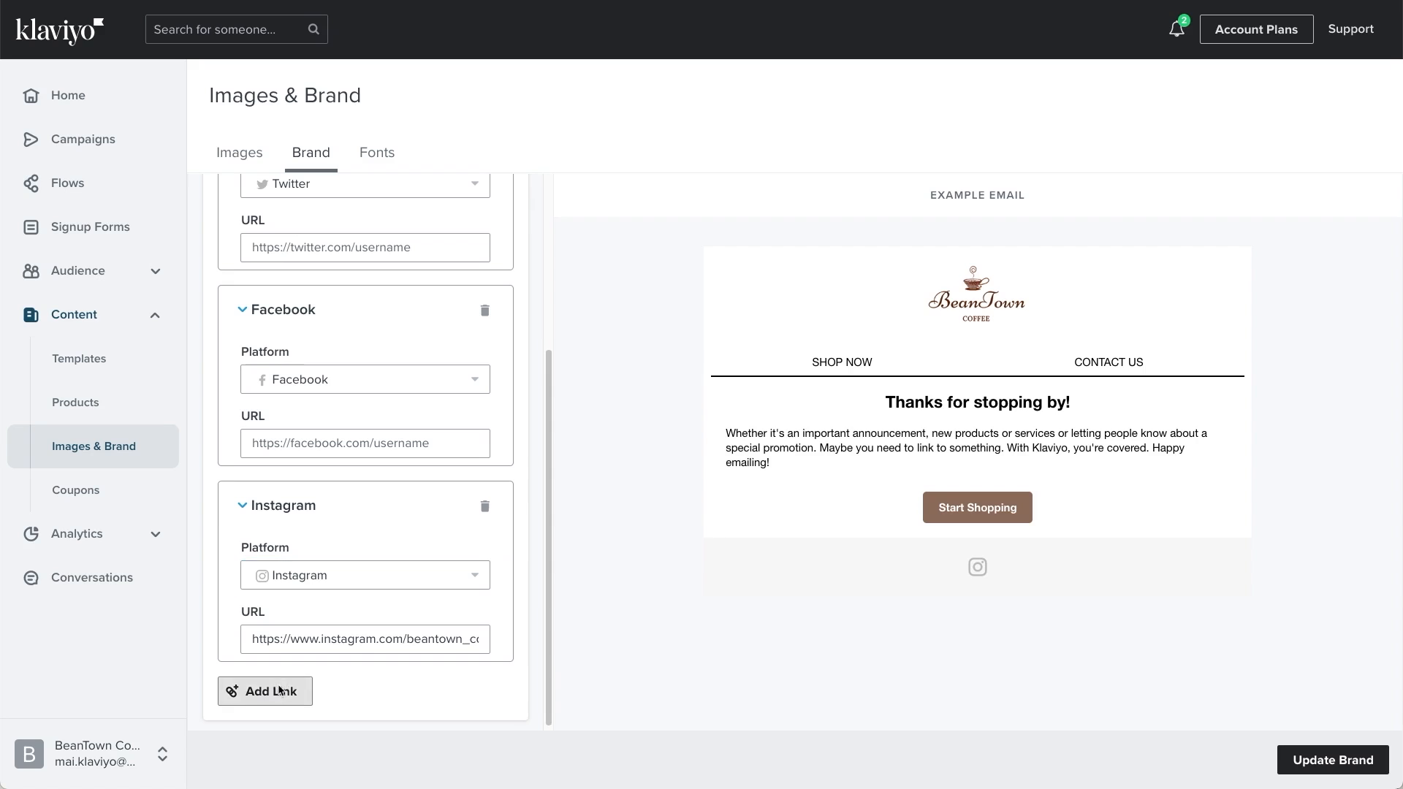
pyautogui.scroll(-3, 321, 669)
pyautogui.click(350, 571)
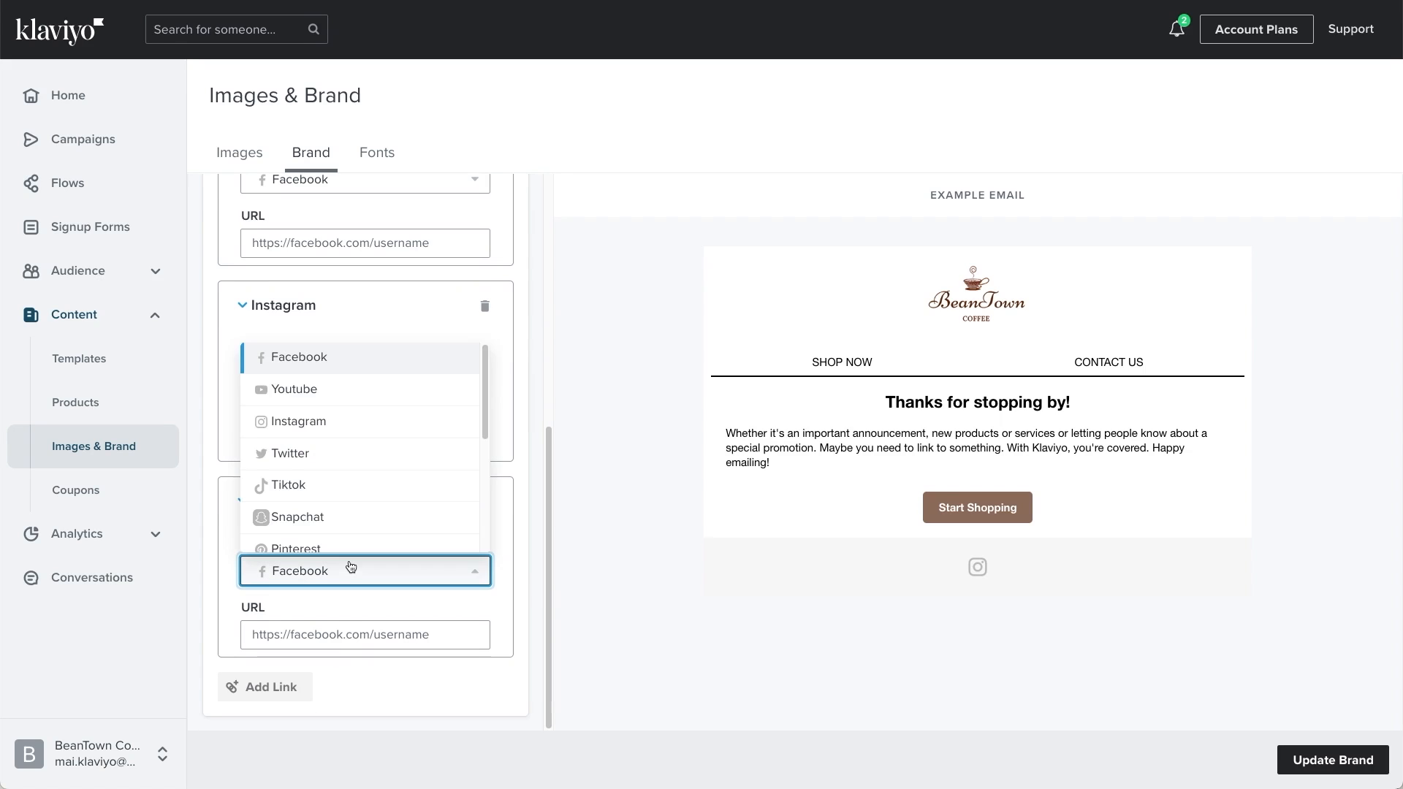
pyautogui.click(331, 389)
pyautogui.click(319, 637)
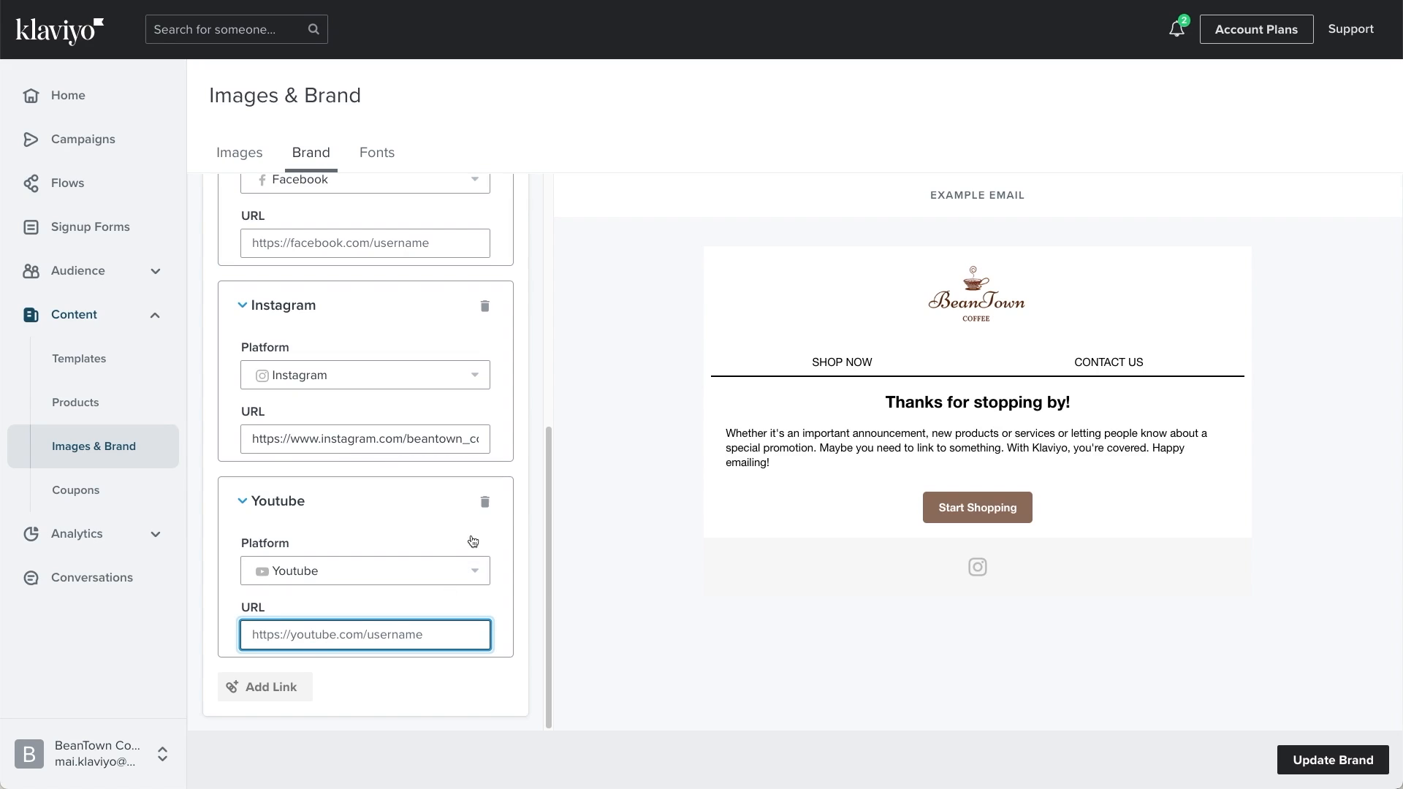
pyautogui.click(486, 504)
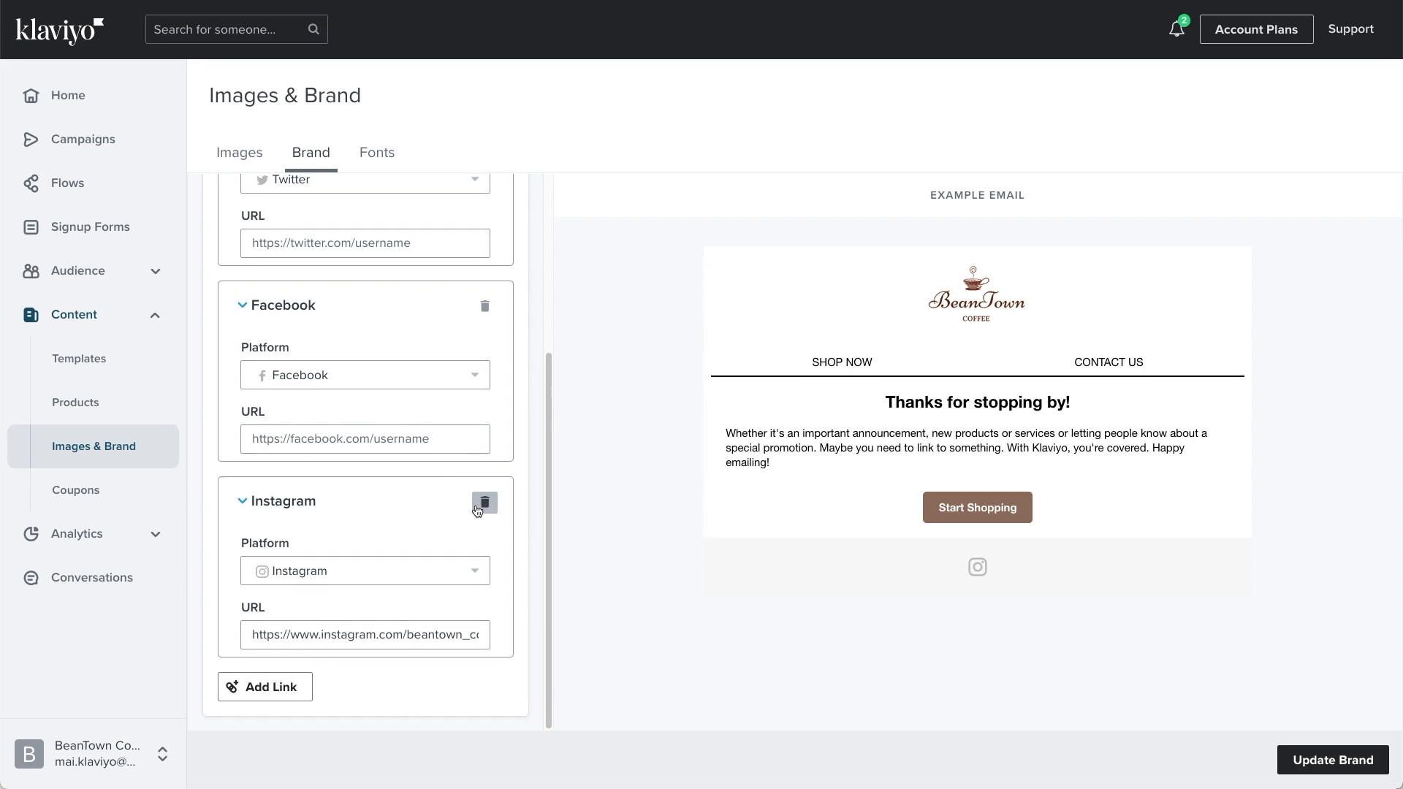
# Step: Delete the unused Twitter and Facebook social icons, keeping only the Instagram one
pyautogui.scroll(3, 432, 511)
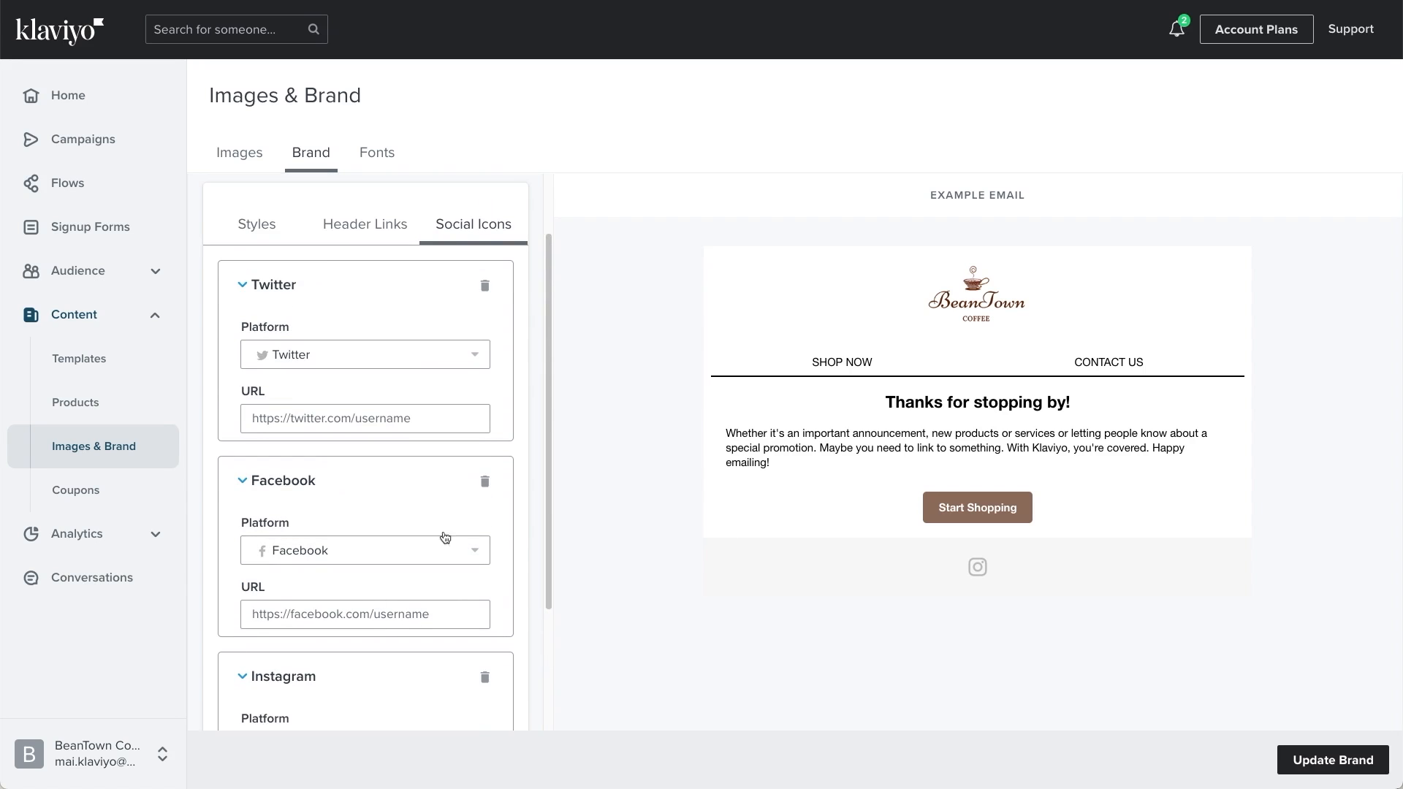
pyautogui.click(484, 285)
pyautogui.click(484, 309)
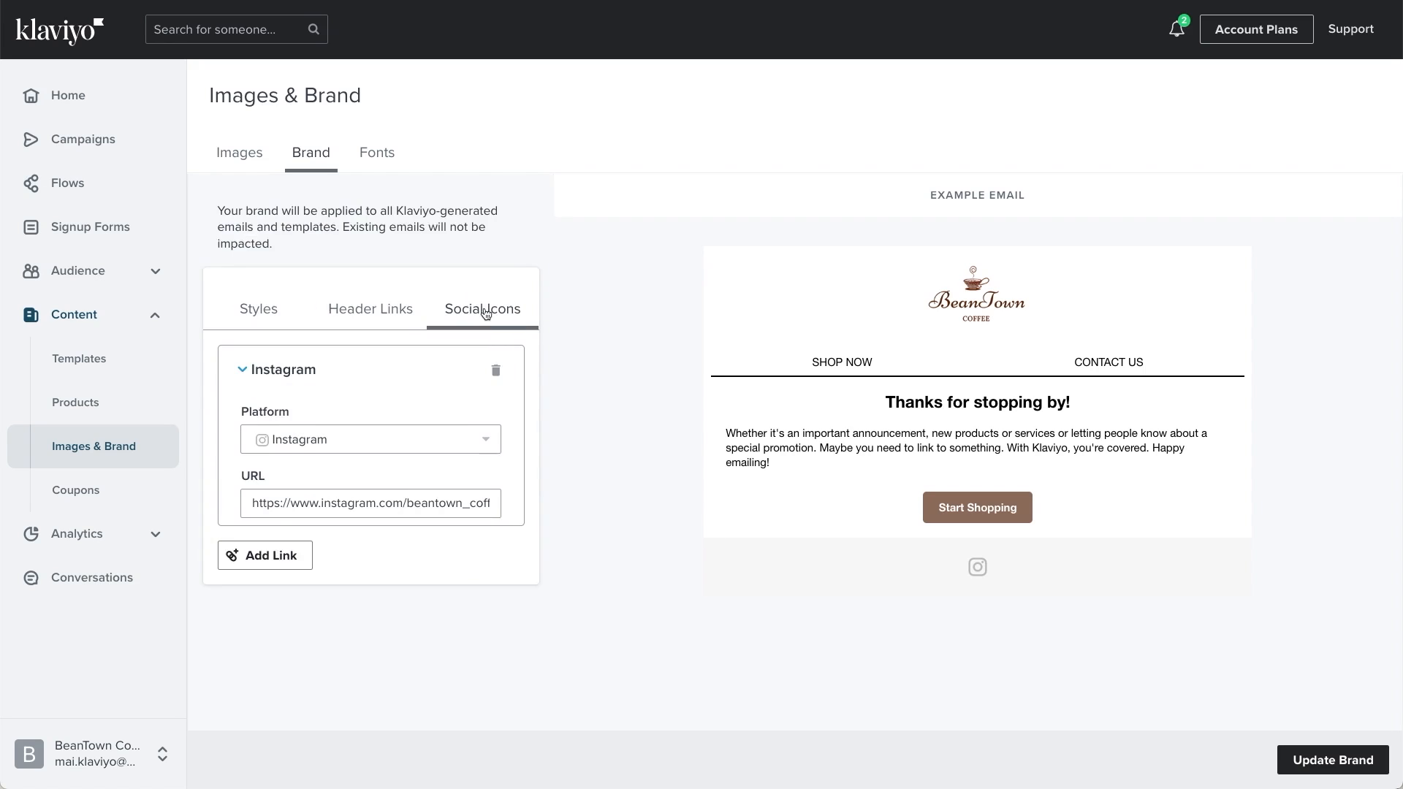
# Step: Collapse the Instagram social icon's settings and save the brand changes
pyautogui.click(384, 398)
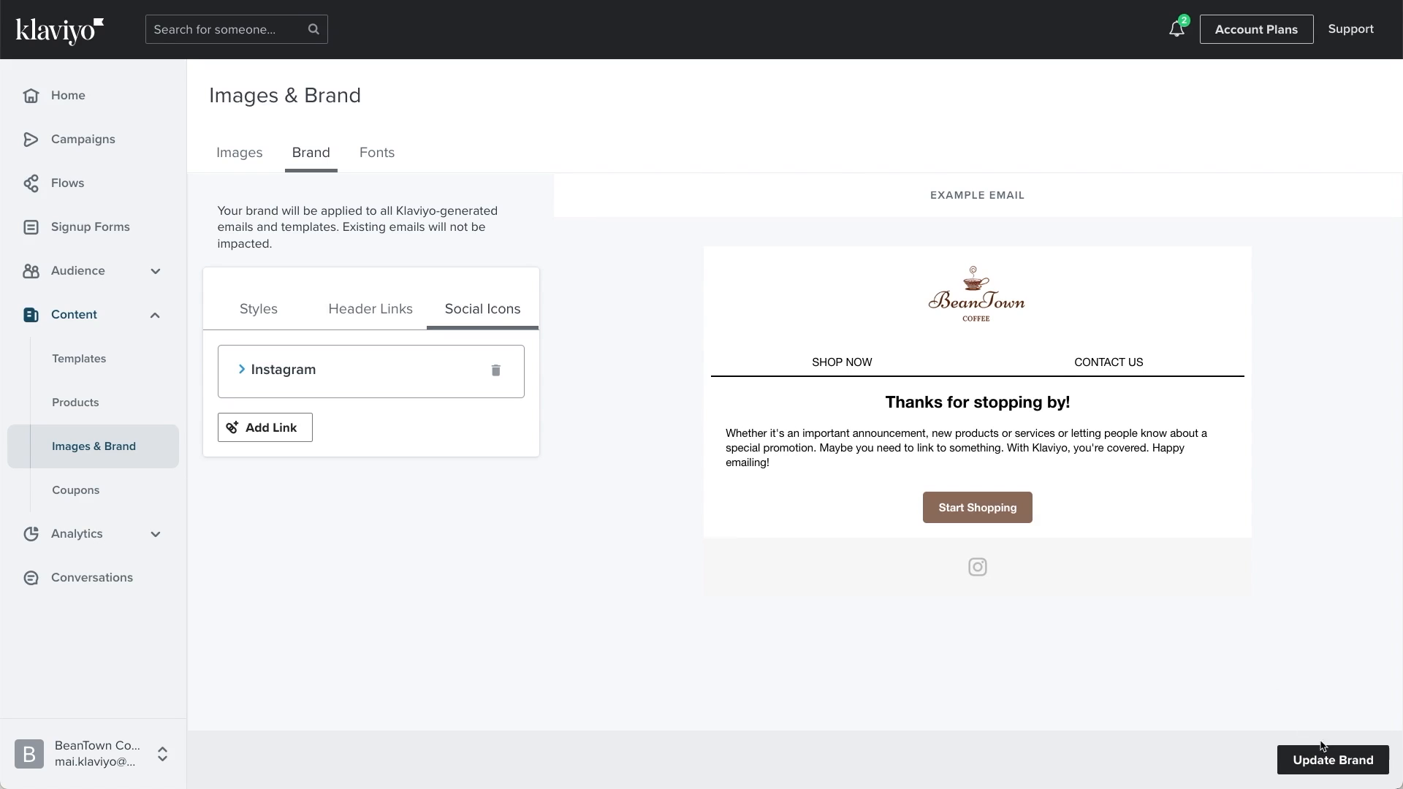
pyautogui.click(1363, 768)
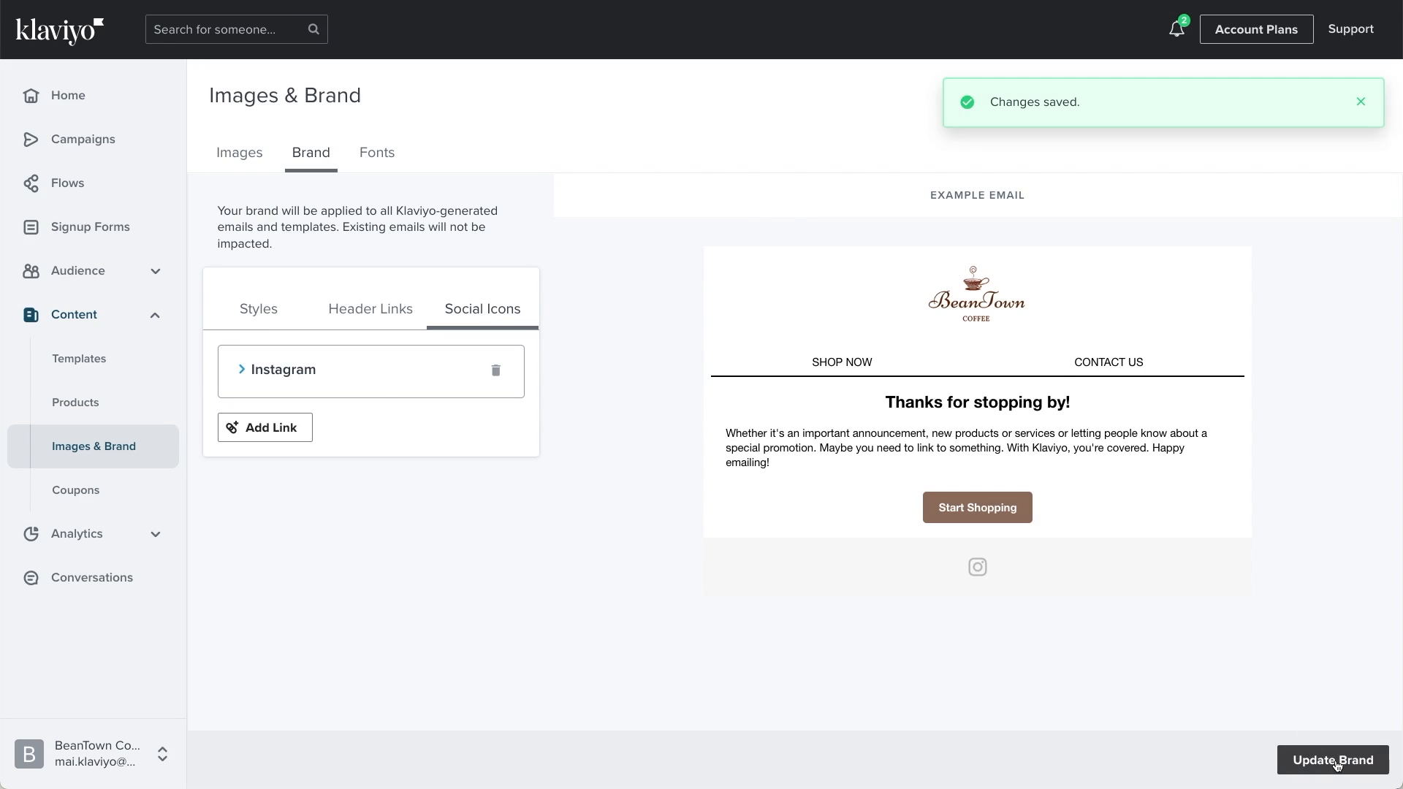